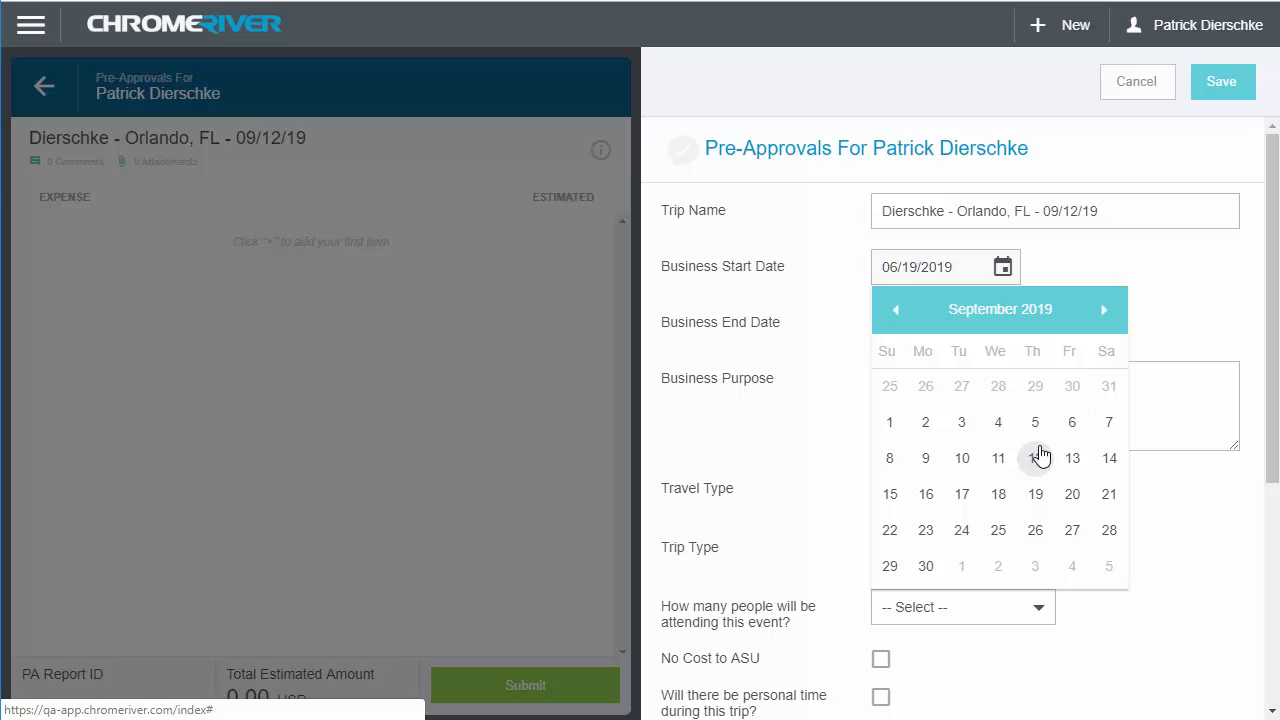
Set the trip's business start date to 09/12/2019 and the business end date to 09/15/2019
{"action": "left_click", "coordinate": [1036, 460]}
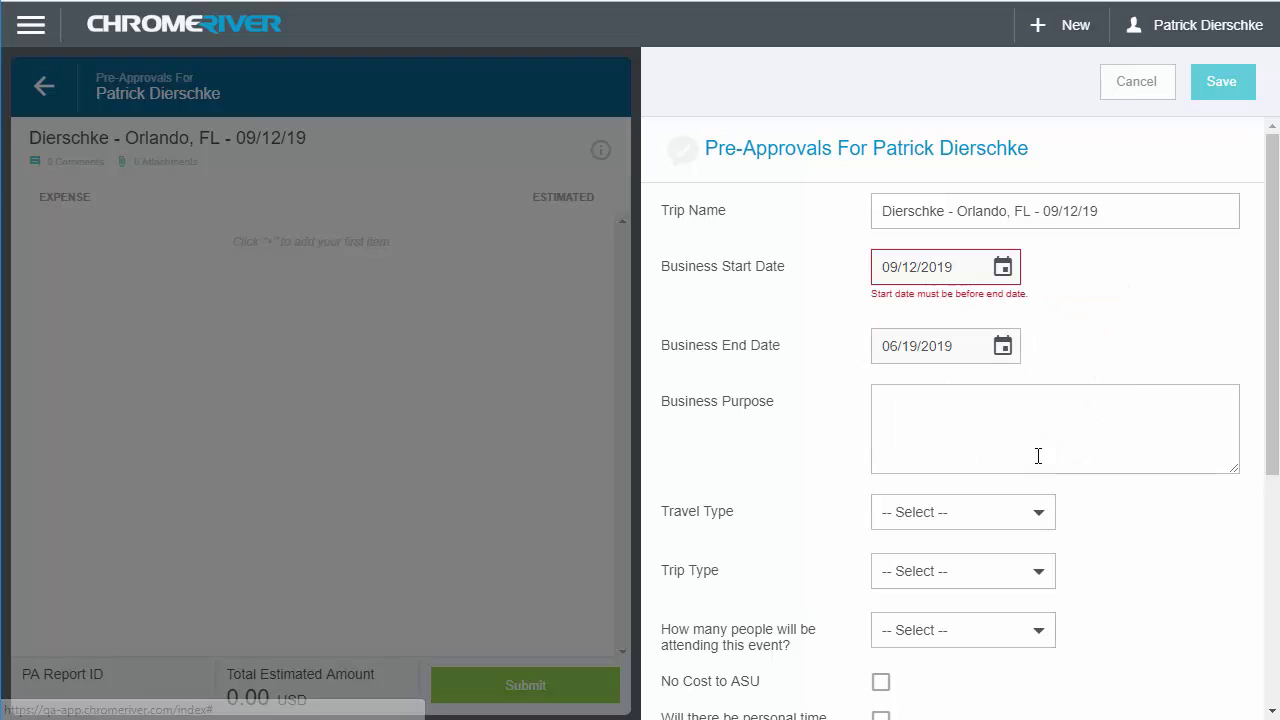
{"action": "left_click", "coordinate": [1002, 347]}
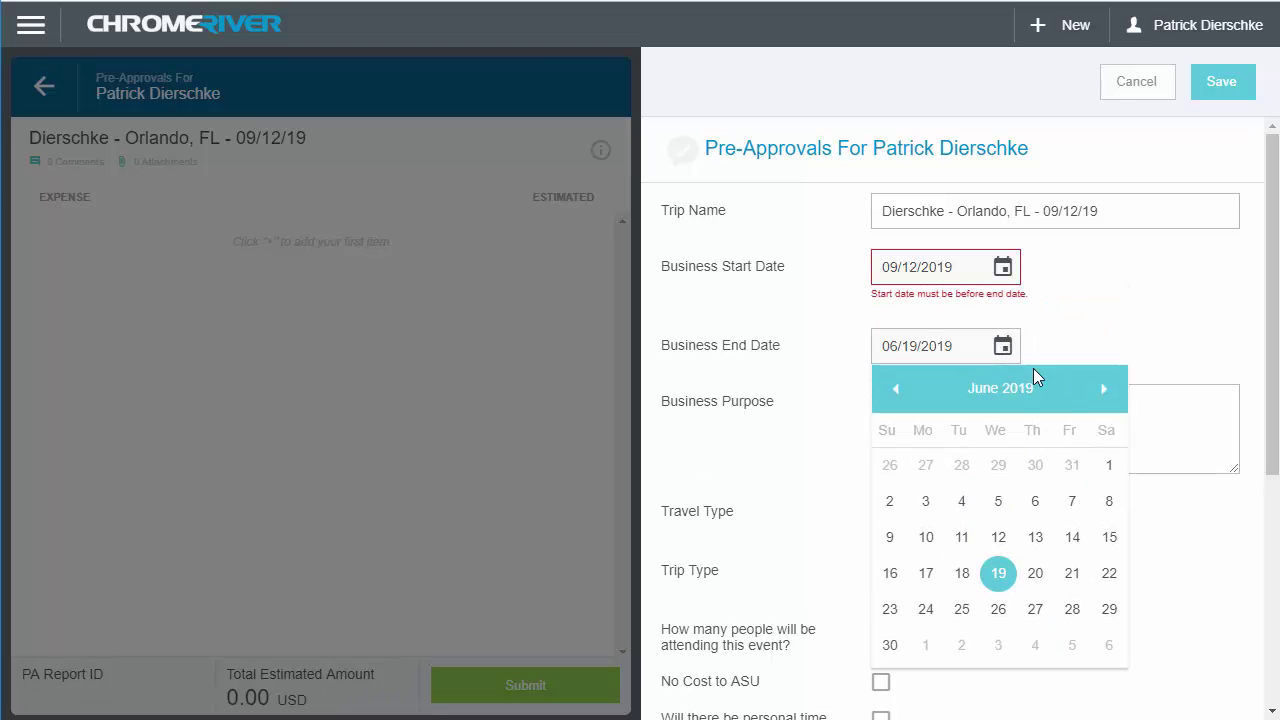
{"action": "left_click", "coordinate": [1104, 389]}
{"action": "left_click", "coordinate": [1104, 389]}
{"action": "left_click", "coordinate": [1104, 389]}
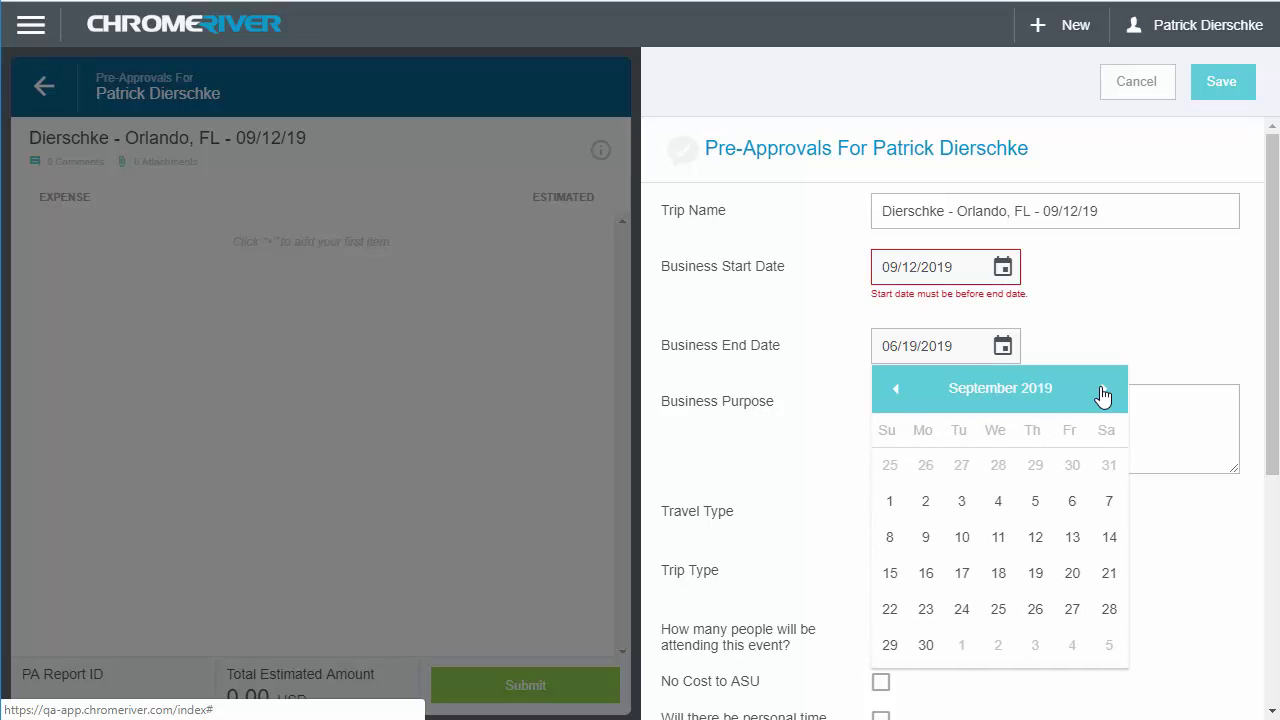
{"action": "left_click", "coordinate": [890, 580]}
Enter the business purpose "The 2019 NASPA Conference will provide those committed to student success from acroos the institution with keynotes, workshops, and networking opportunities."
{"action": "left_click", "coordinate": [895, 383]}
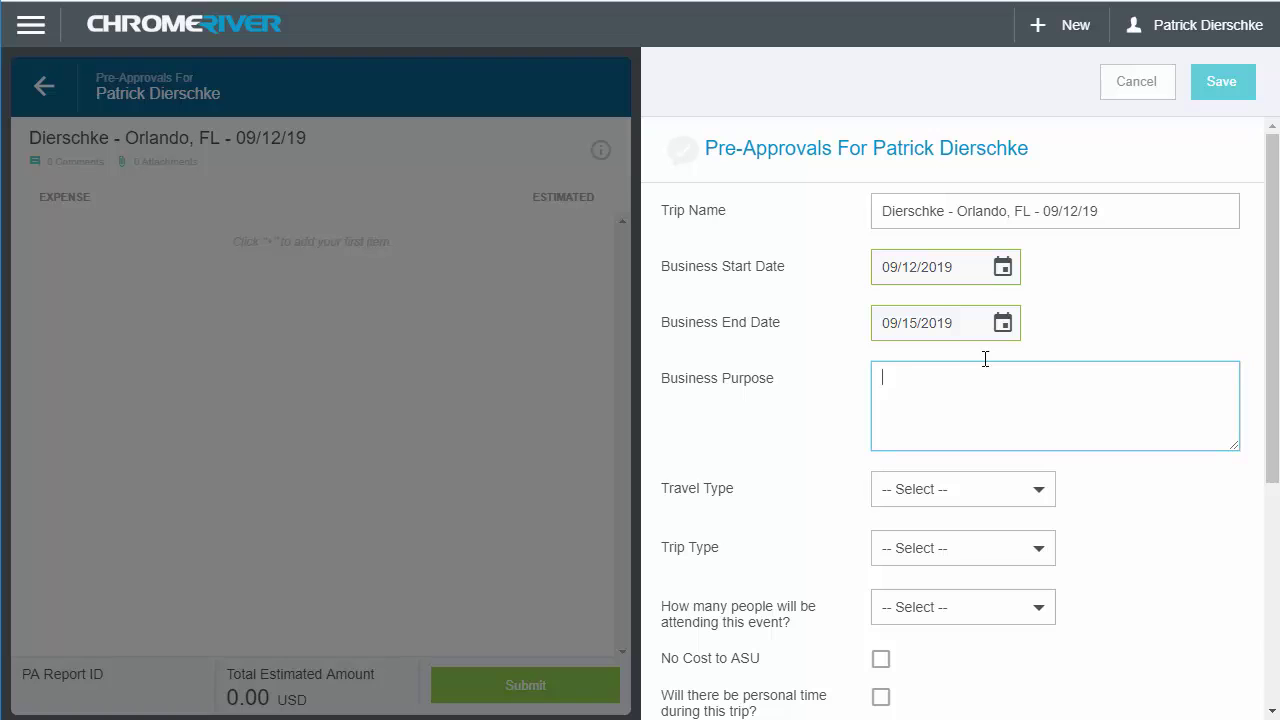
{"action": "type", "text": "The 2019 "}
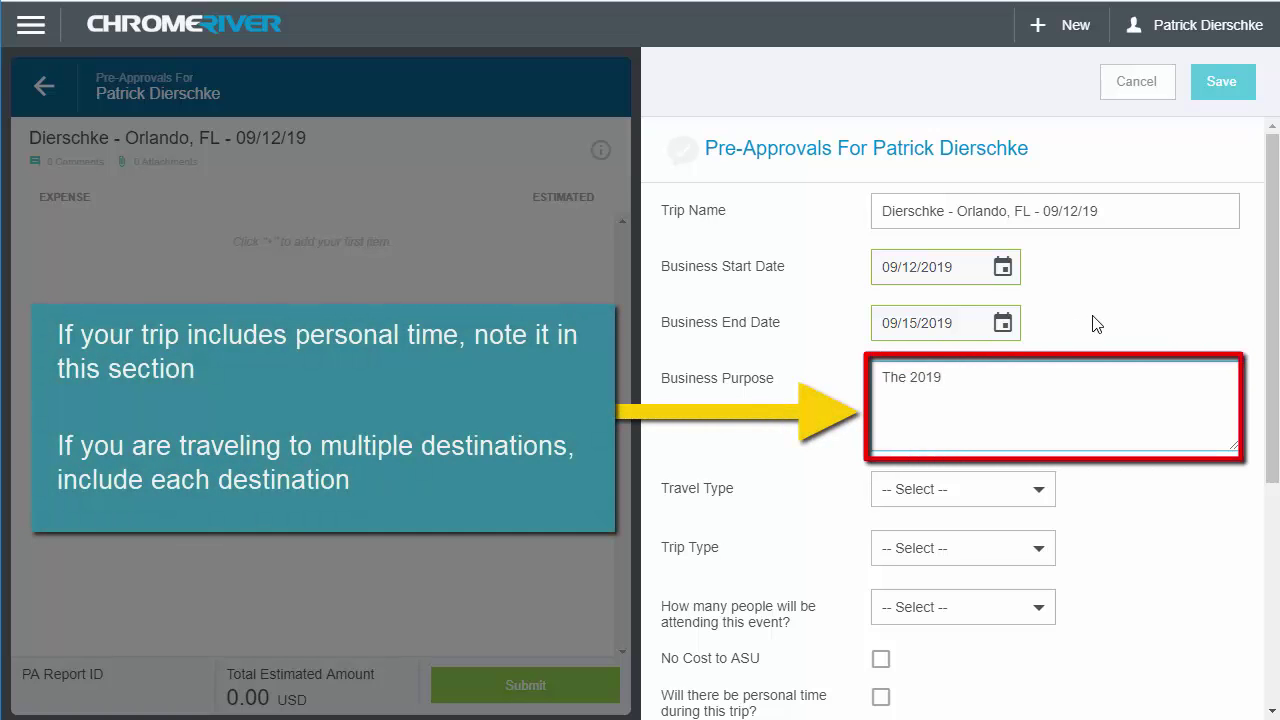
{"action": "type", "text": "NASPA Conference will"}
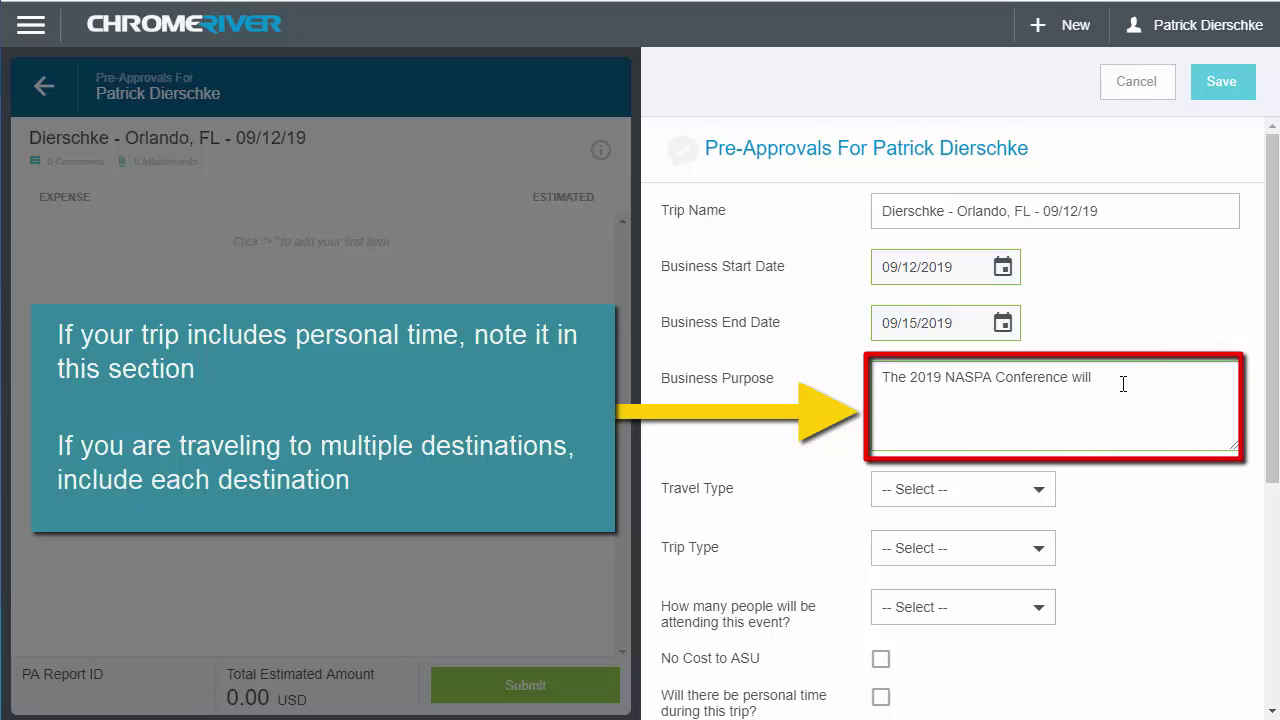
{"action": "type", "text": "provide those committed to student success from acroos the institution with keynotes, workshops, and networking opportunities."}
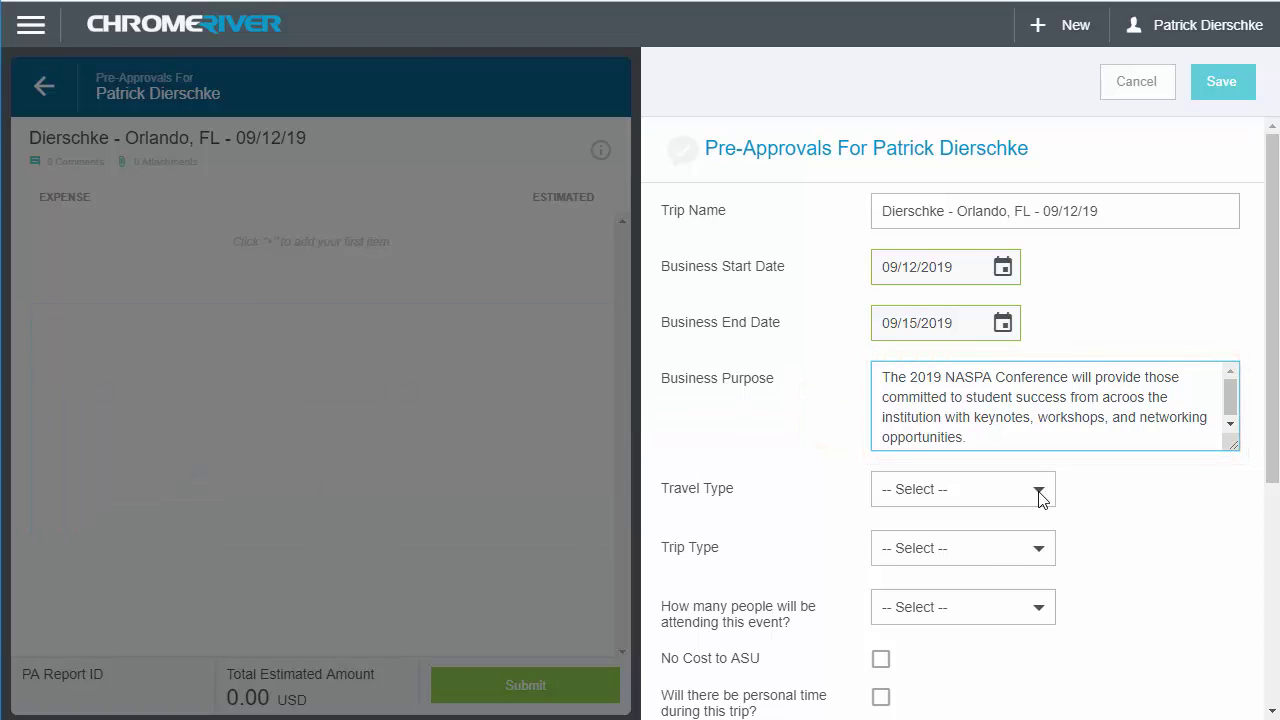
Set the travel type to Out of State and the trip type to University Business
{"action": "left_click", "coordinate": [1040, 498]}
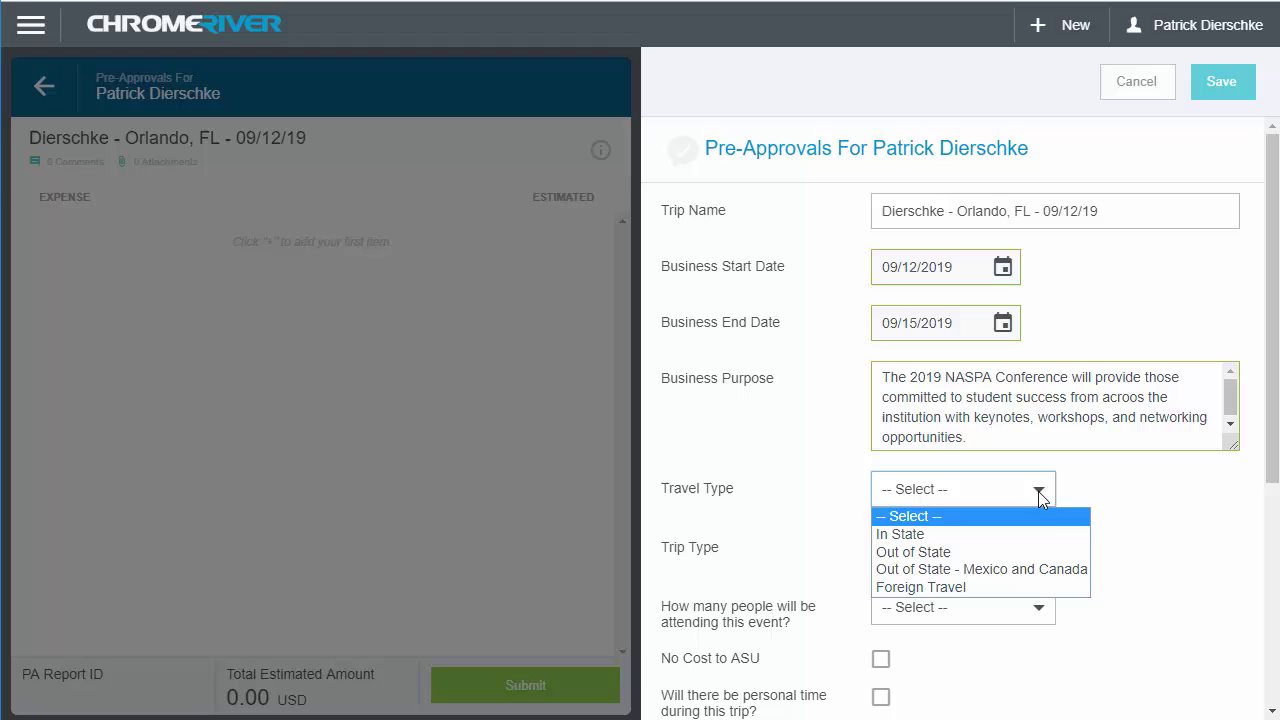
{"action": "left_click", "coordinate": [1055, 555]}
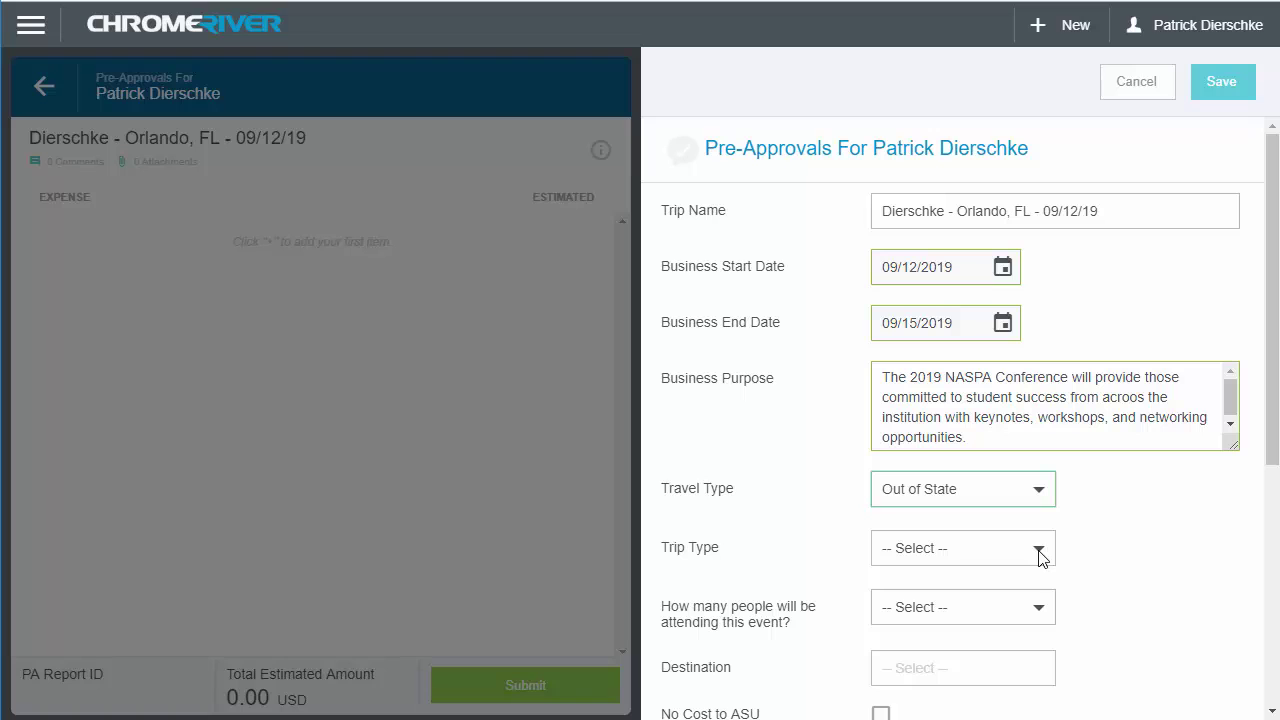
{"action": "left_click", "coordinate": [1038, 550]}
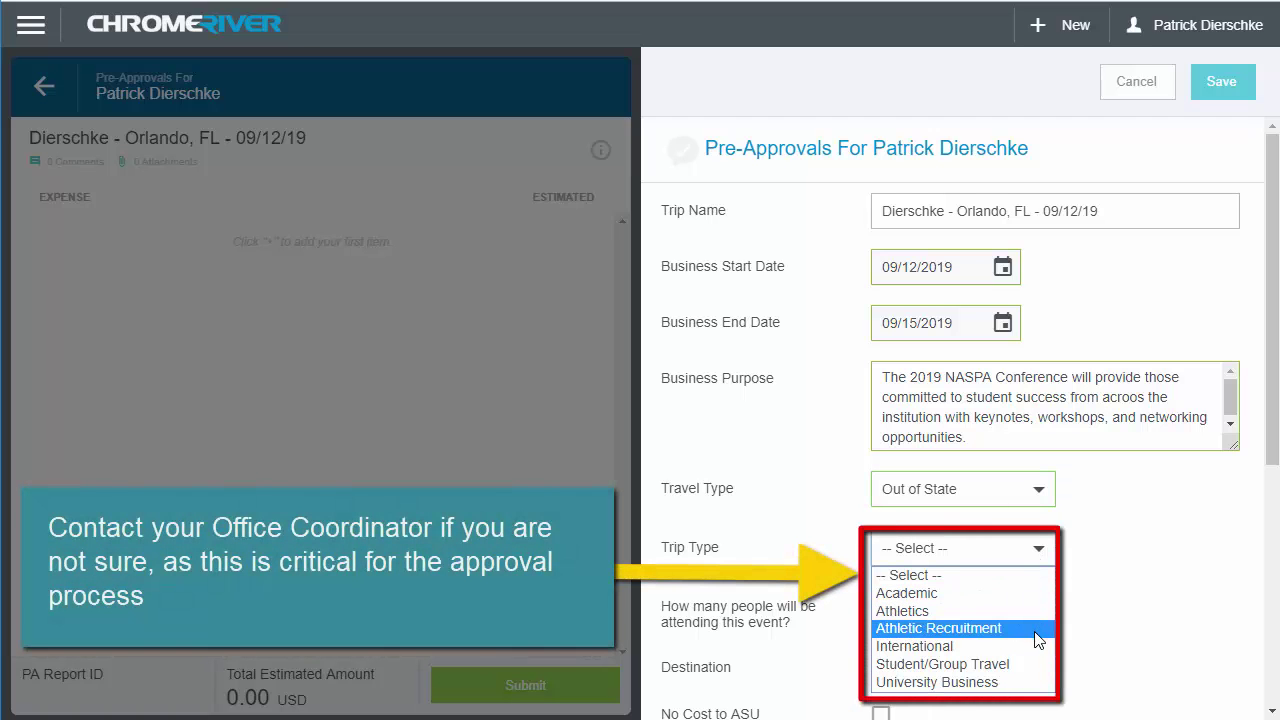
{"action": "left_click", "coordinate": [1035, 684]}
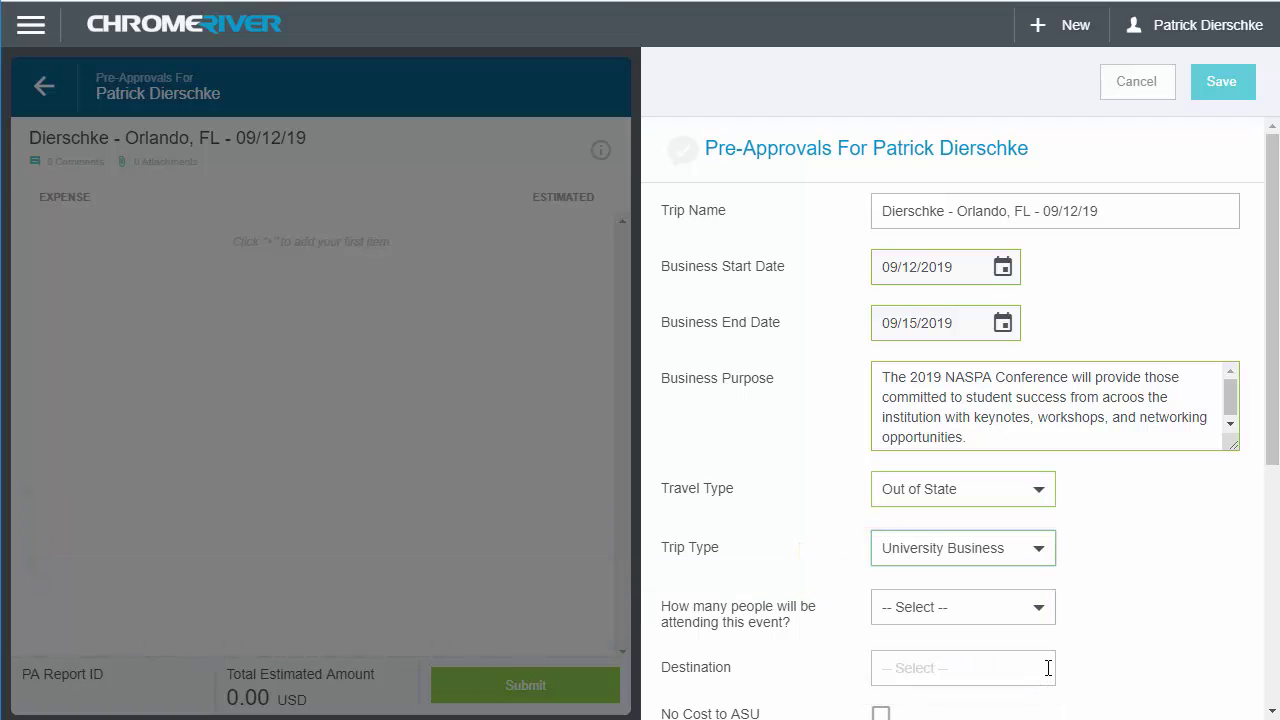
Set the attendance to Two or more travelers and enter a justification naming the fellow traveler and stating that both will be conducting a presentation
{"action": "left_click", "coordinate": [1042, 609]}
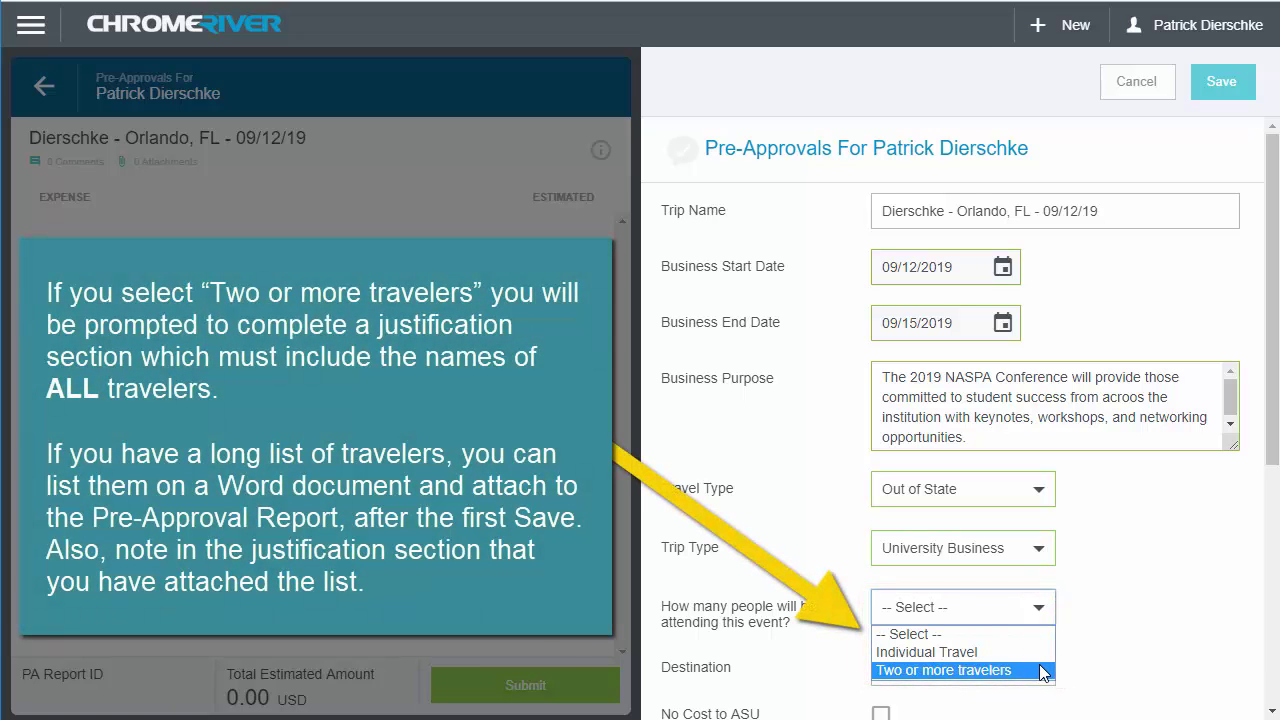
{"action": "left_click", "coordinate": [1042, 670]}
{"action": "left_click", "coordinate": [984, 665]}
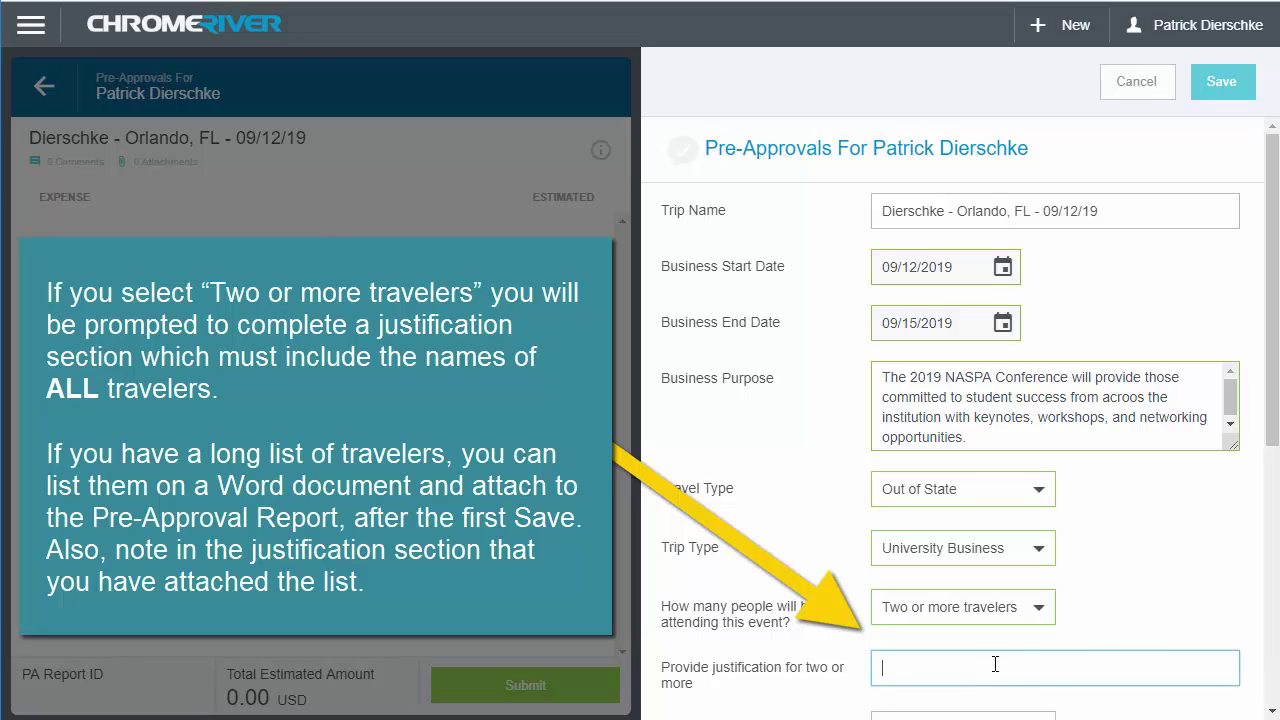
{"action": "type", "text": "Ros"}
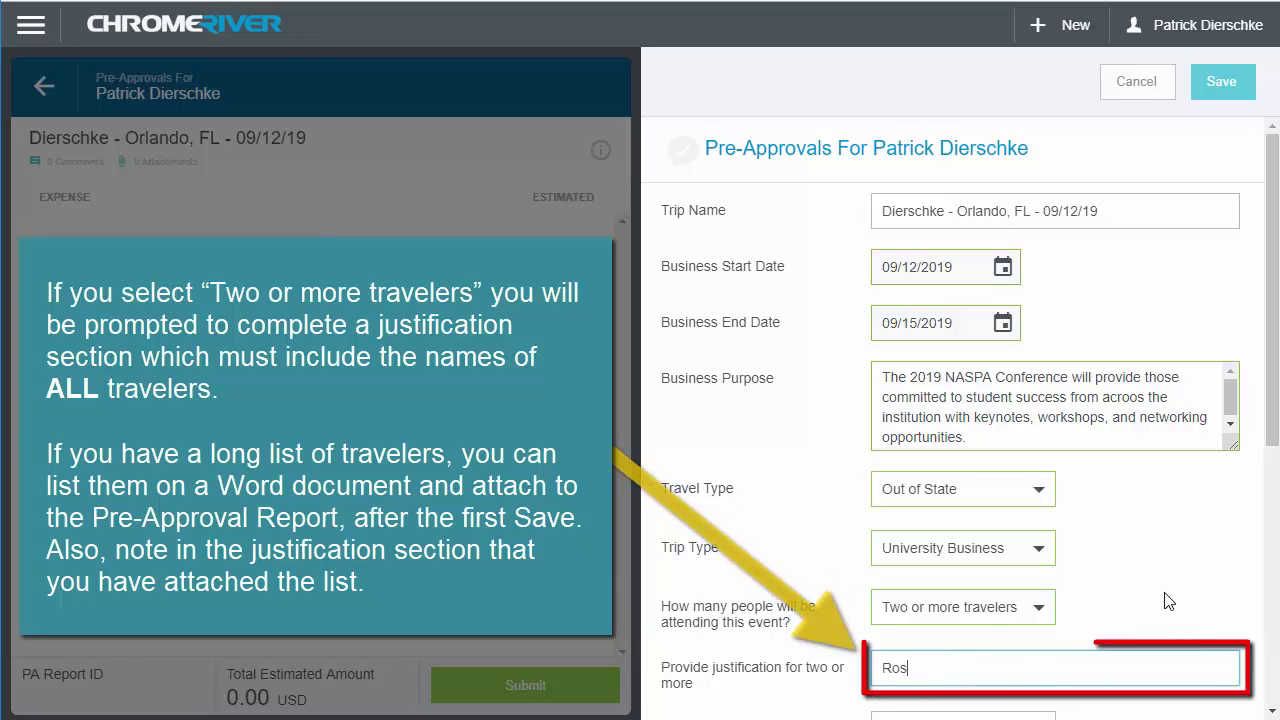
{"action": "type", "text": "co"}
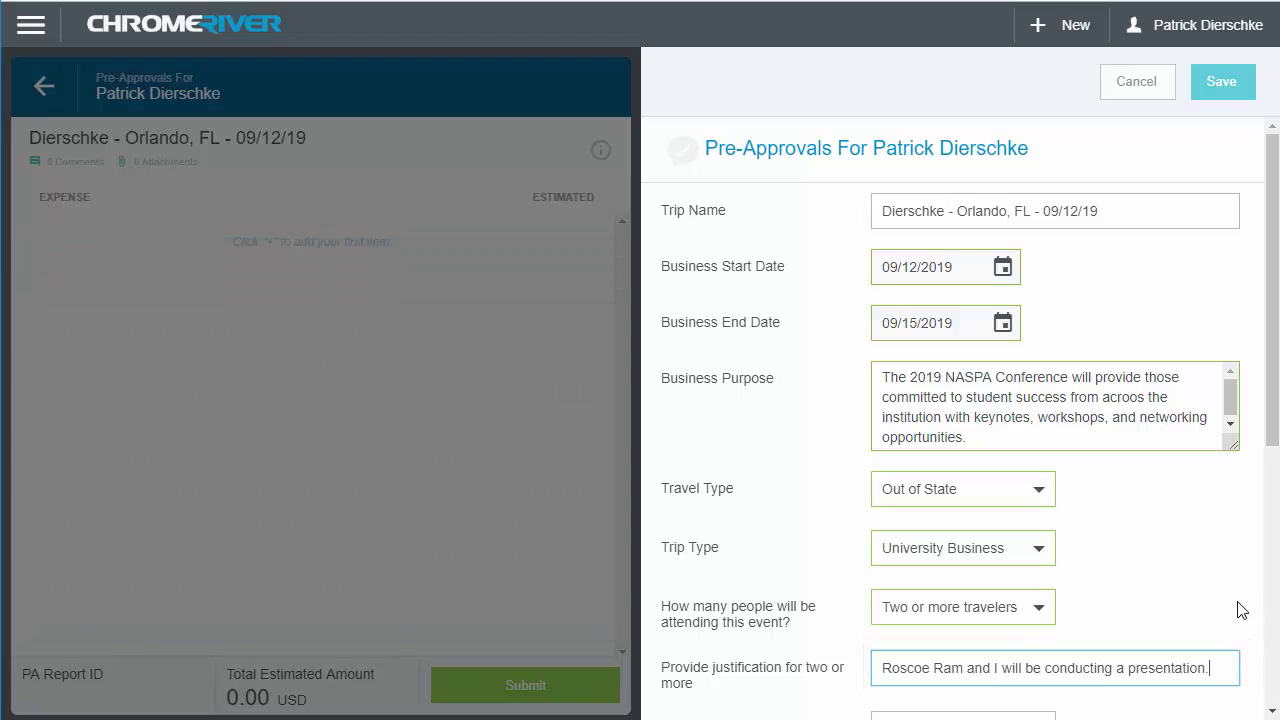
Look up Orlando, FL as the destination and choose the entry with zip code 32803
{"action": "scroll", "coordinate": [1240, 610], "scroll_direction": "down", "scroll_amount": 3}
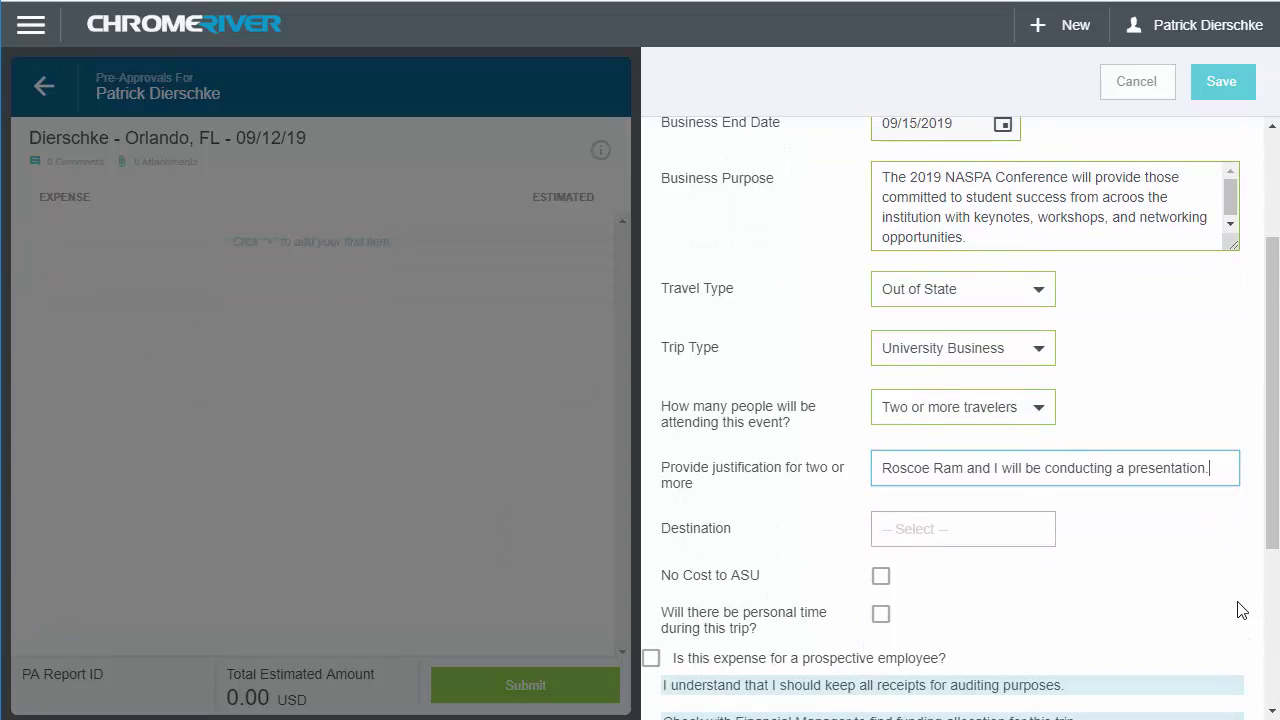
{"action": "scroll", "coordinate": [1240, 610], "scroll_direction": "down", "scroll_amount": 1}
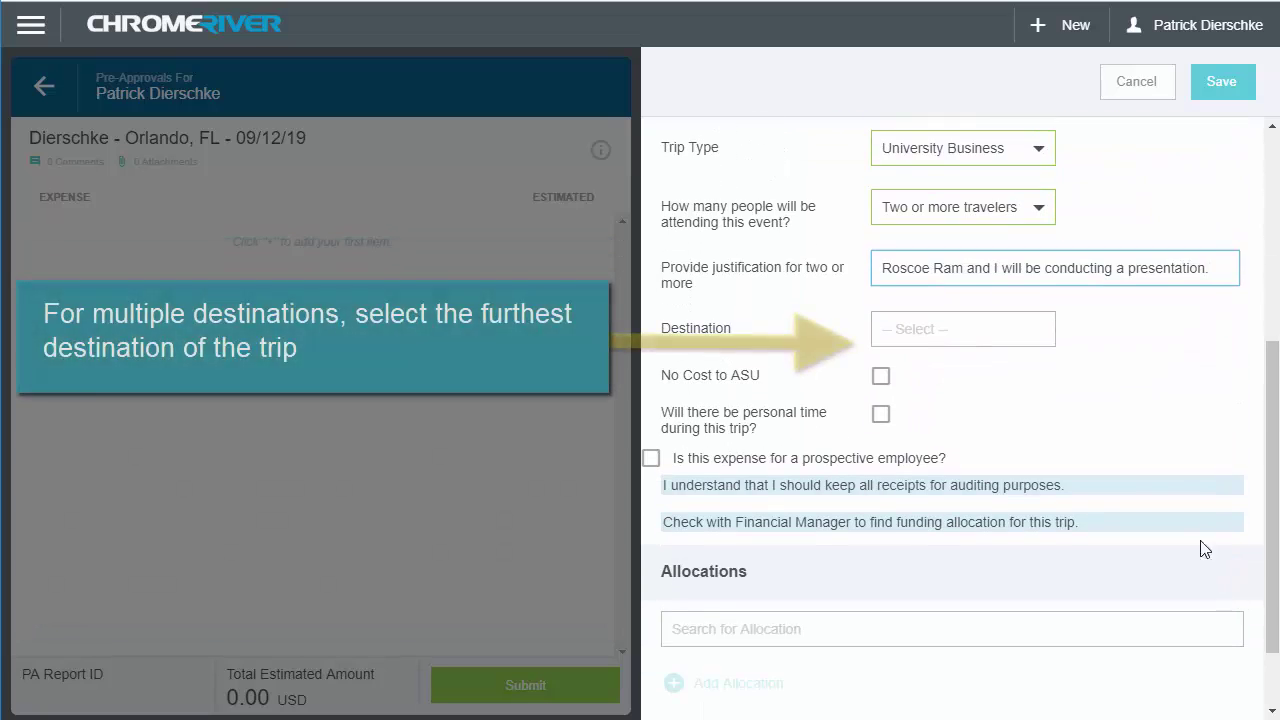
{"action": "left_click", "coordinate": [924, 328]}
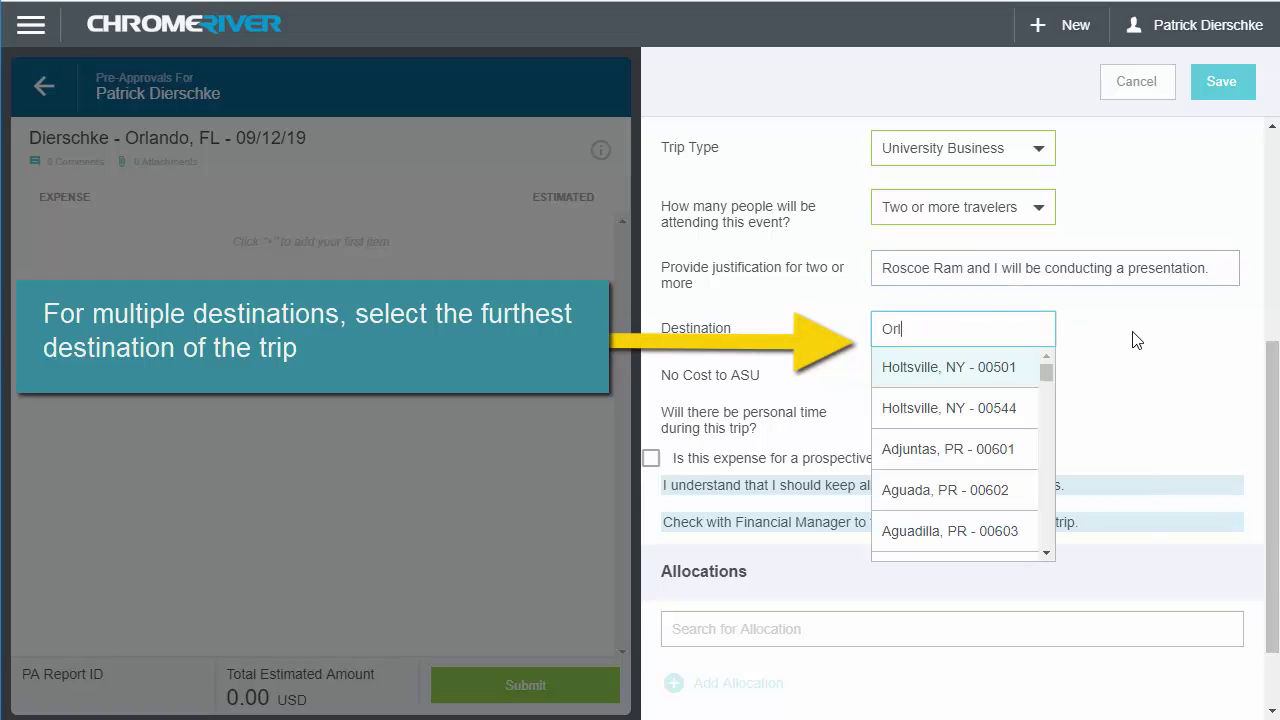
{"action": "type", "text": "Orlando, FL"}
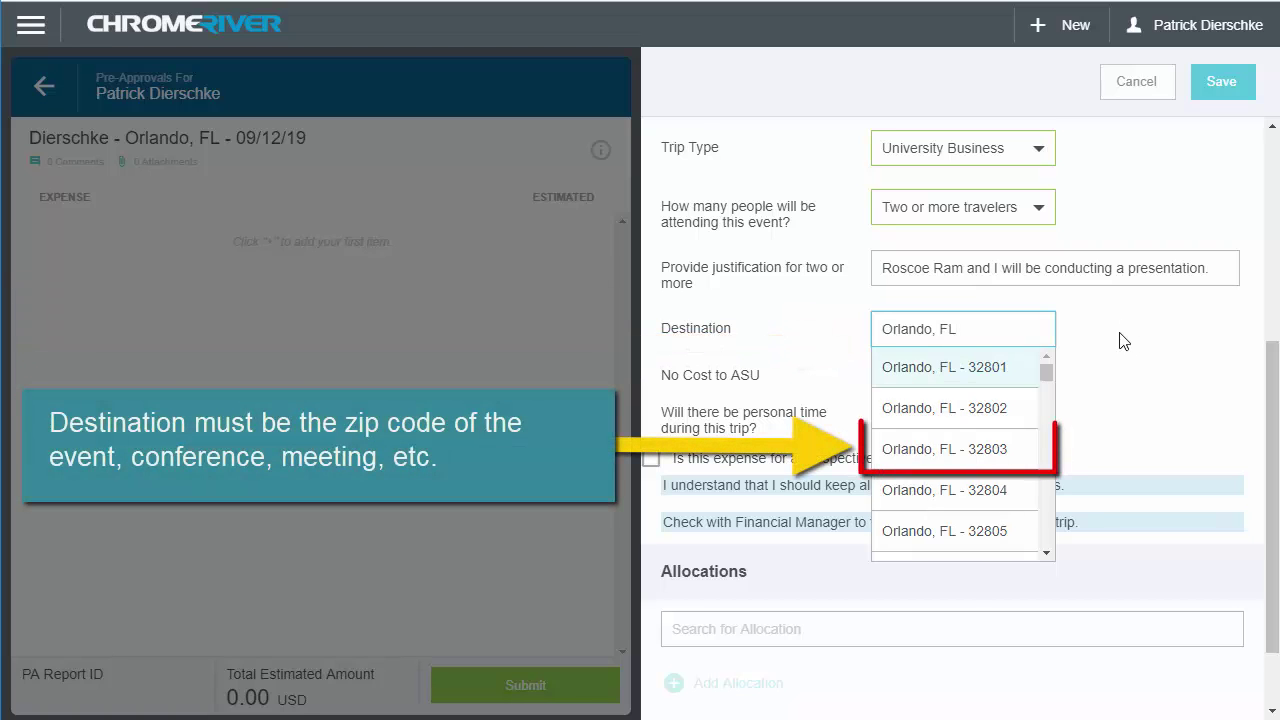
{"action": "left_click", "coordinate": [1020, 457]}
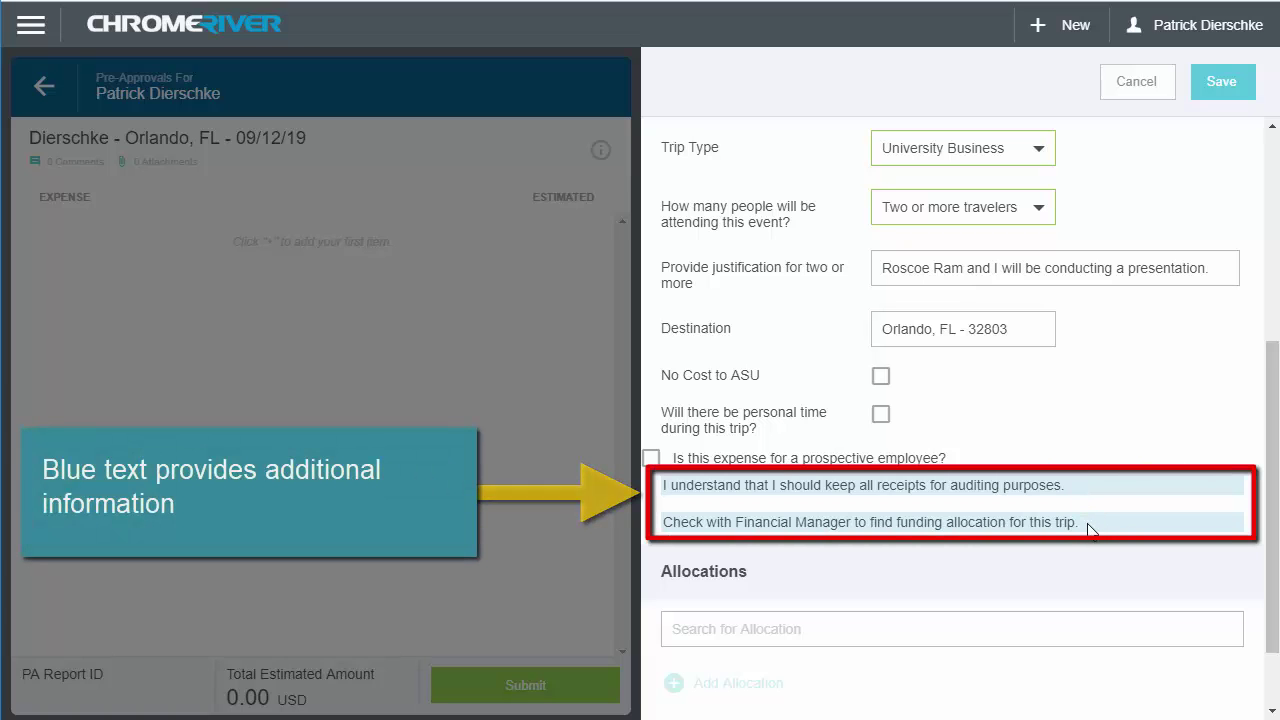
Search the allocations for "Techno" and assign the 0100 fund of IT Technology Services, General Institutional
{"action": "scroll", "coordinate": [1090, 532], "scroll_direction": "down", "scroll_amount": 2}
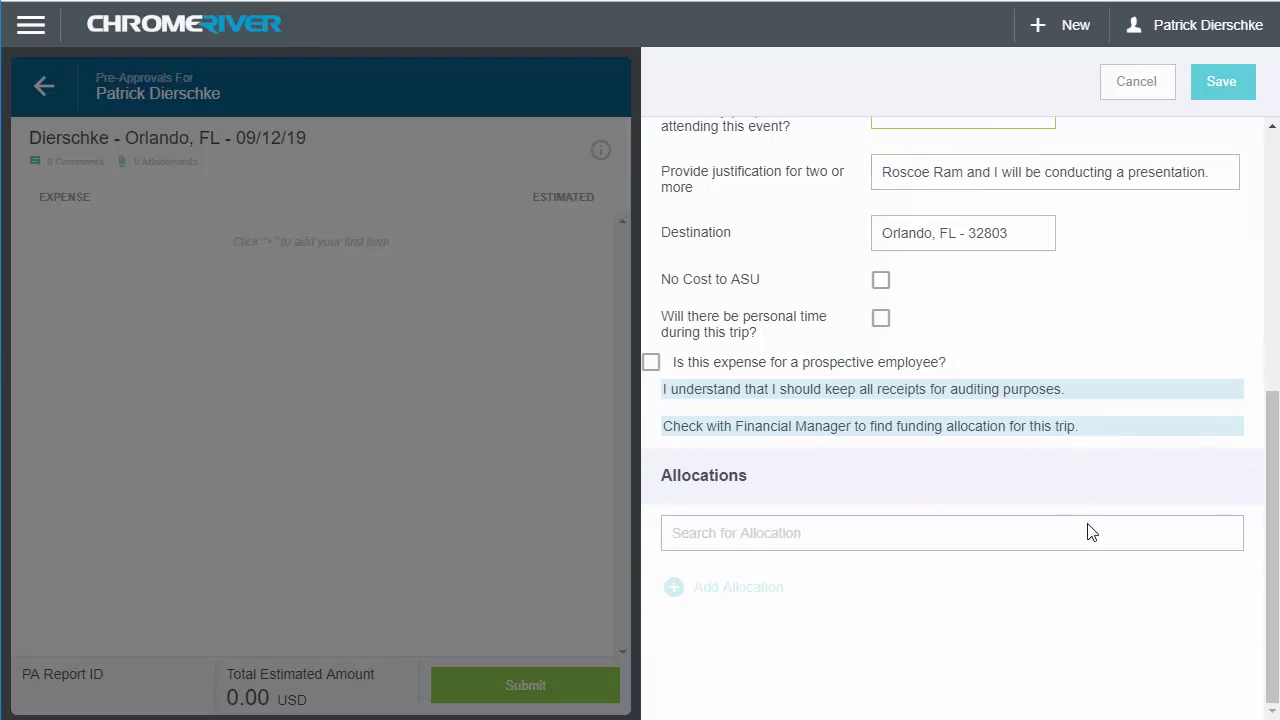
{"action": "left_click", "coordinate": [688, 535]}
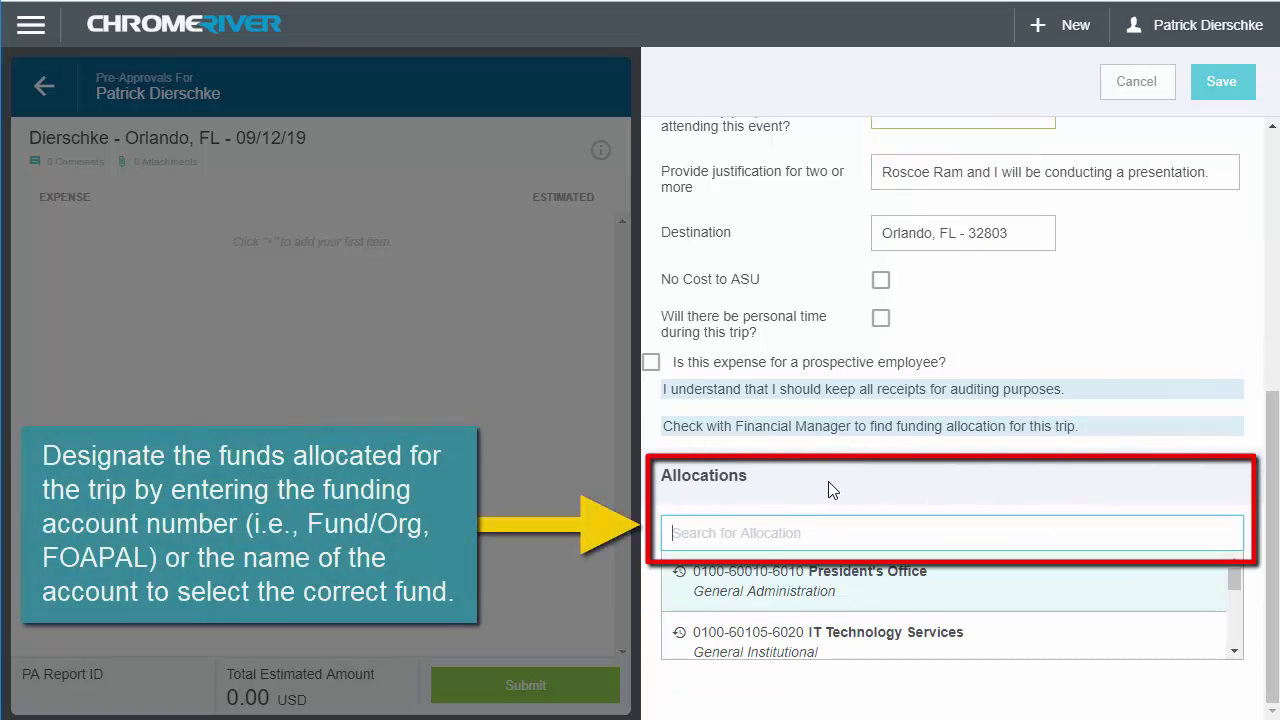
{"action": "type", "text": "Techno"}
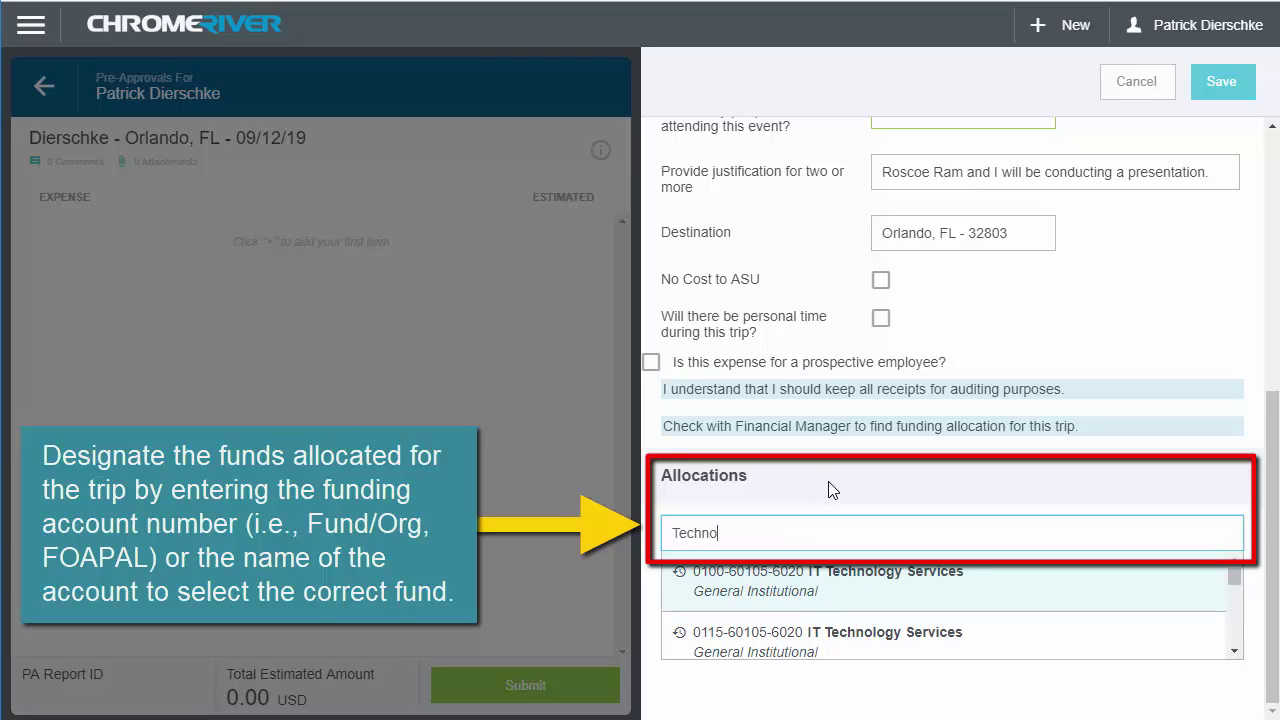
{"action": "left_click", "coordinate": [887, 590]}
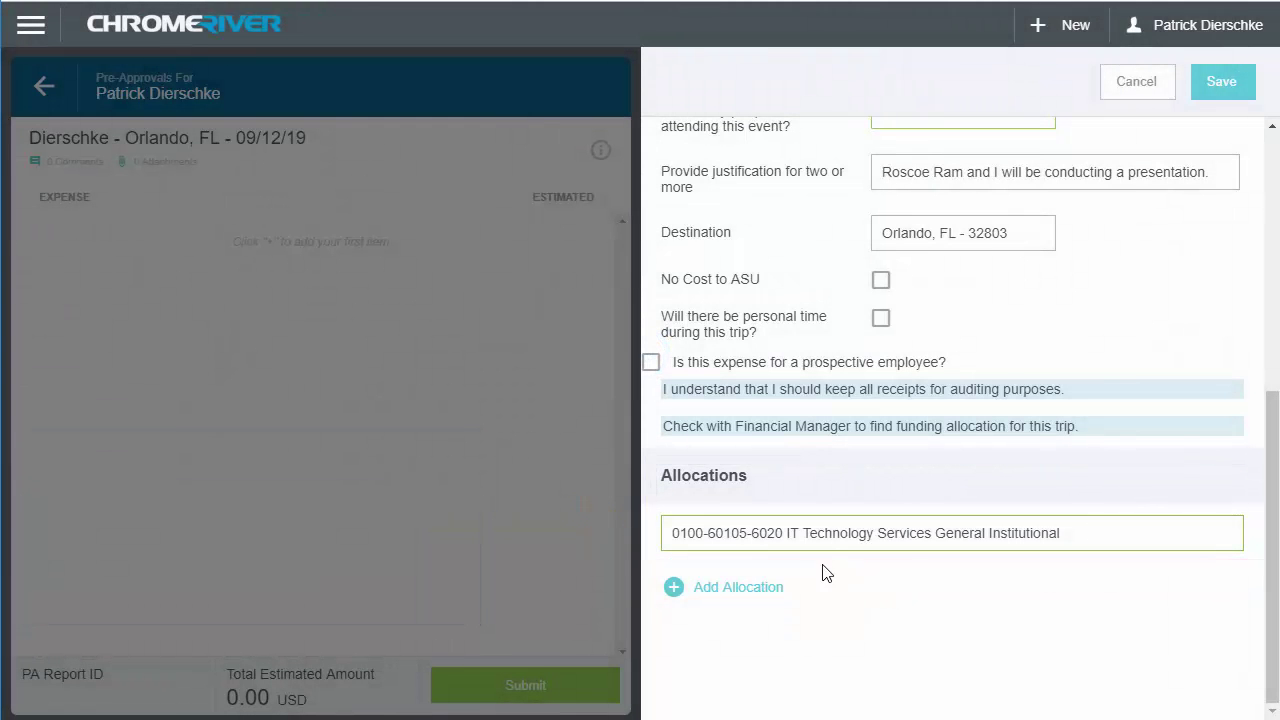
Add a second allocation, searching for "Technol" and choosing the 2160 fund of Information Technology, General Institutional
{"action": "left_click", "coordinate": [716, 596]}
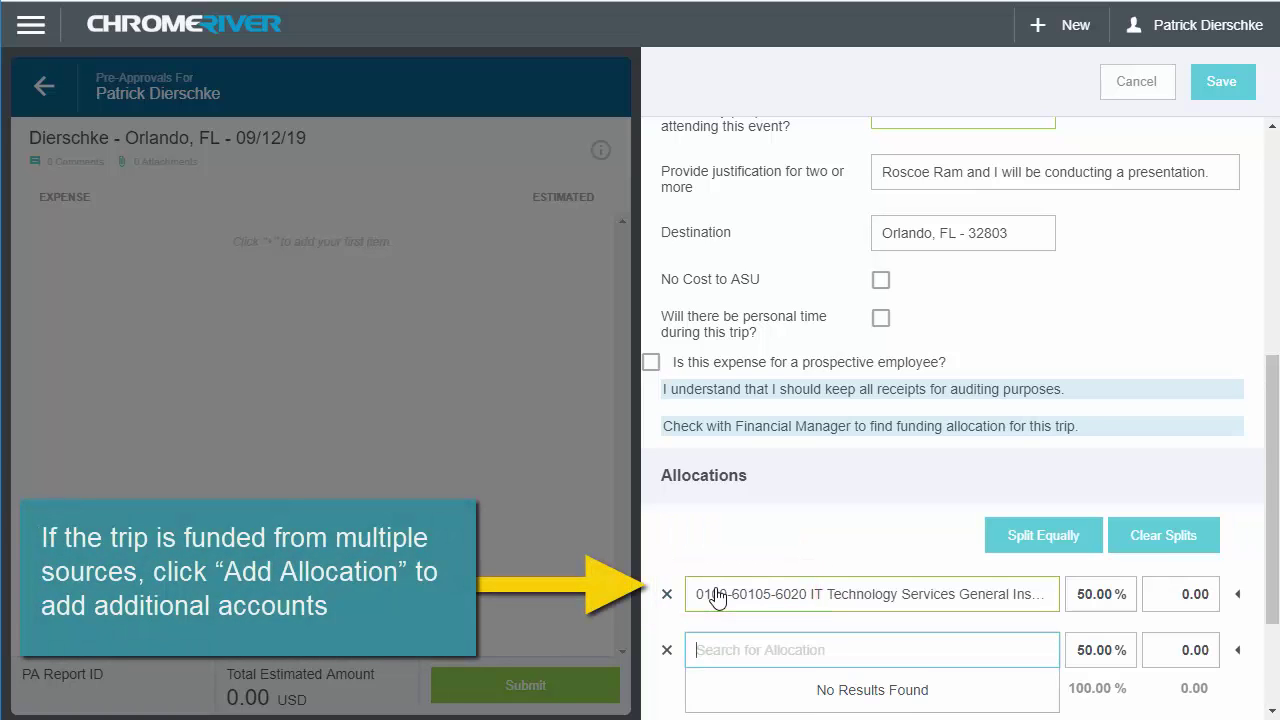
{"action": "scroll", "coordinate": [766, 543], "scroll_direction": "down", "scroll_amount": 2}
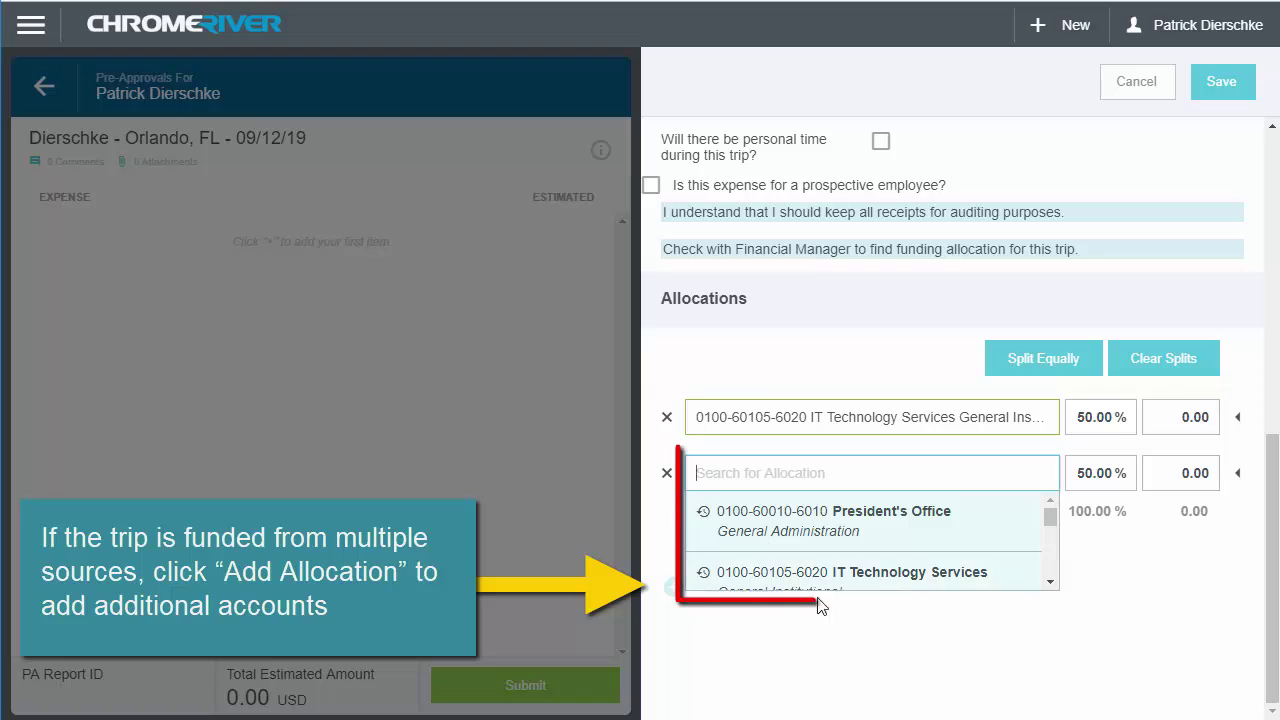
{"action": "type", "text": "Techn"}
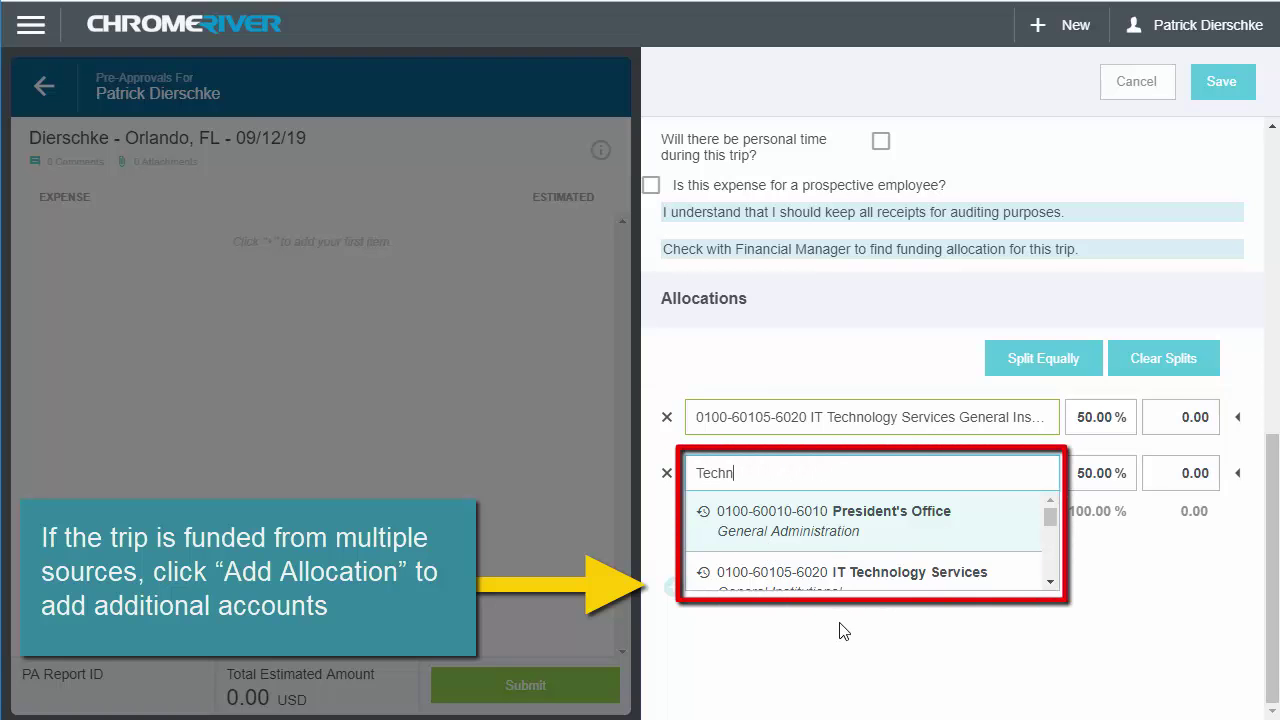
{"action": "type", "text": "ol"}
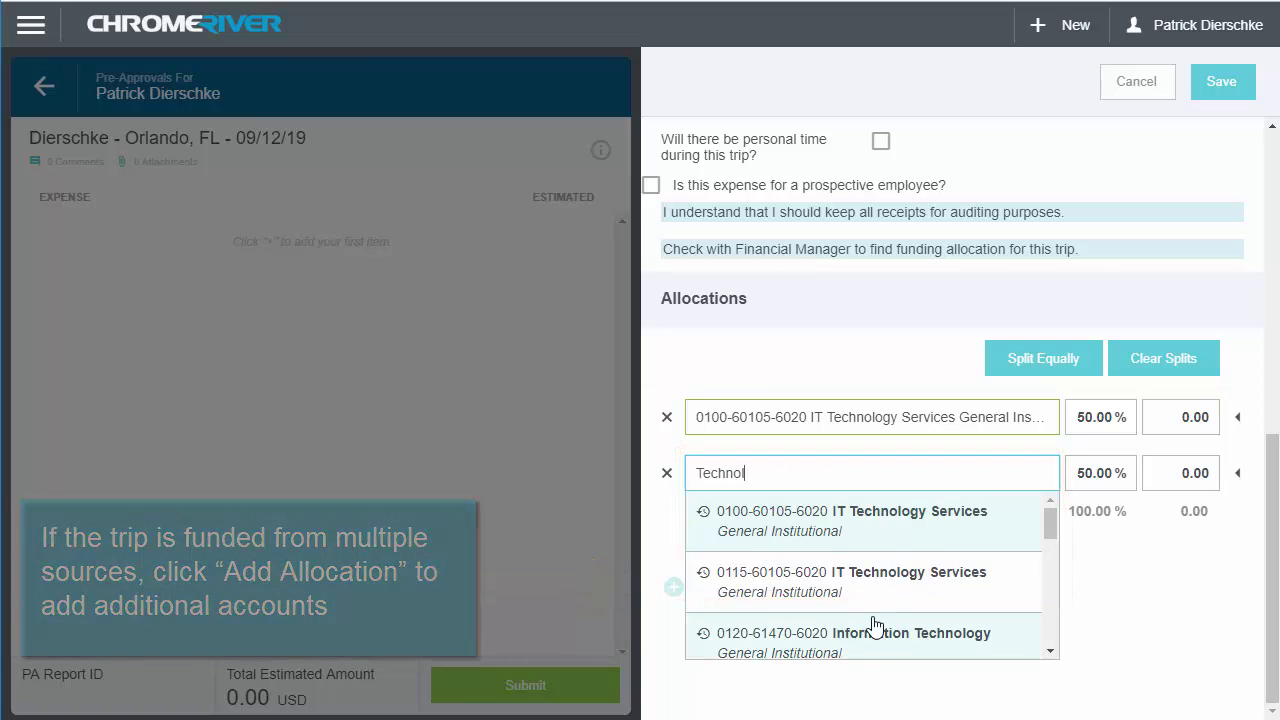
{"action": "scroll", "coordinate": [871, 623], "scroll_direction": "down", "scroll_amount": 2}
{"action": "scroll", "coordinate": [873, 625], "scroll_direction": "down", "scroll_amount": 3}
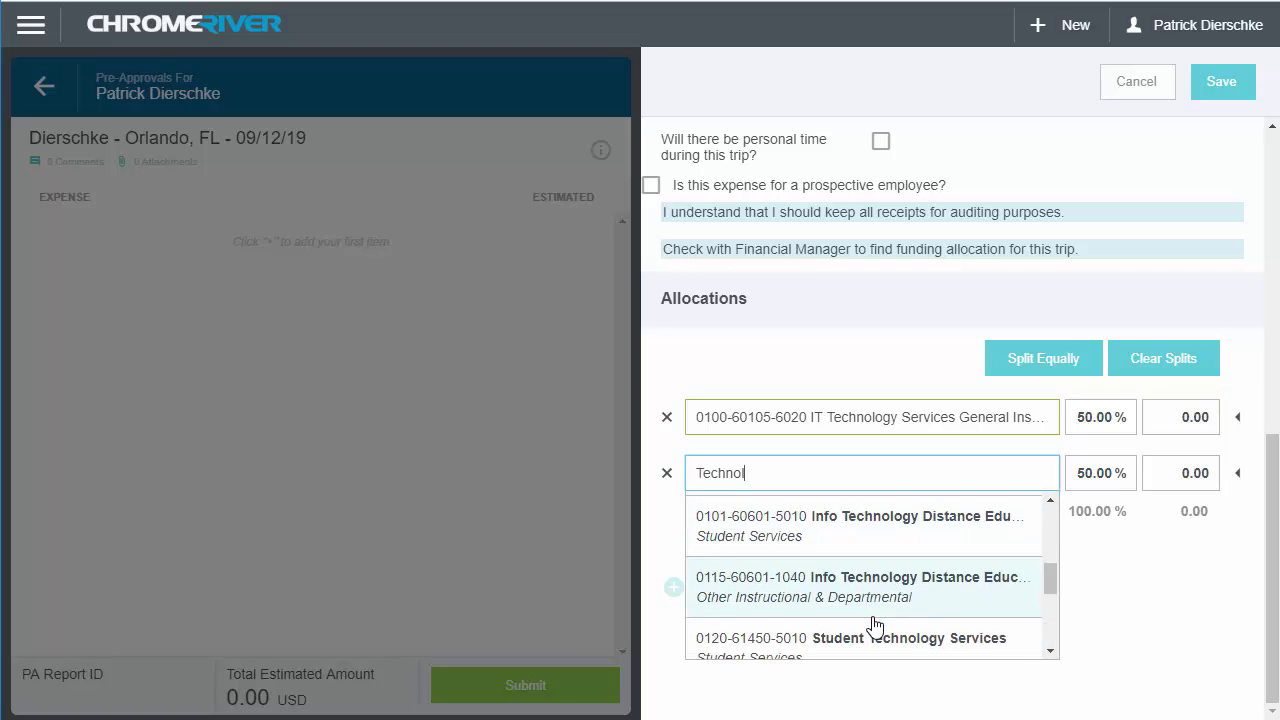
{"action": "scroll", "coordinate": [873, 625], "scroll_direction": "down", "scroll_amount": 3}
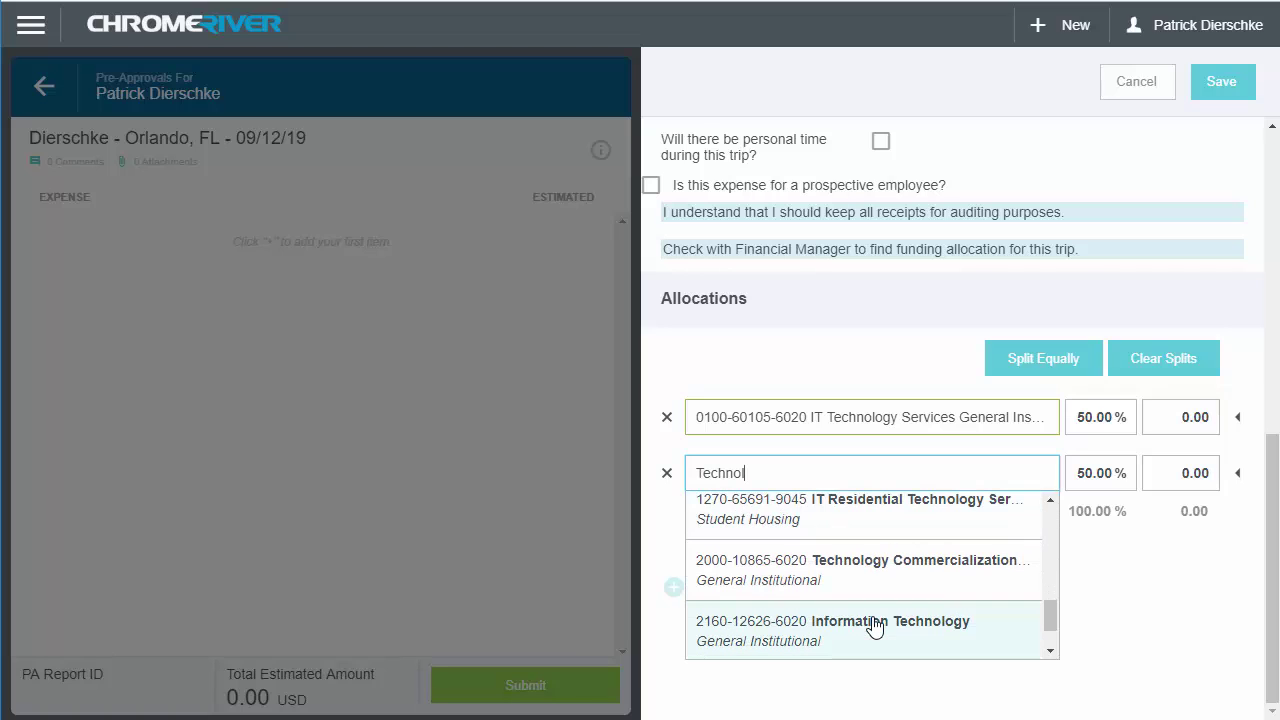
{"action": "left_click", "coordinate": [716, 643]}
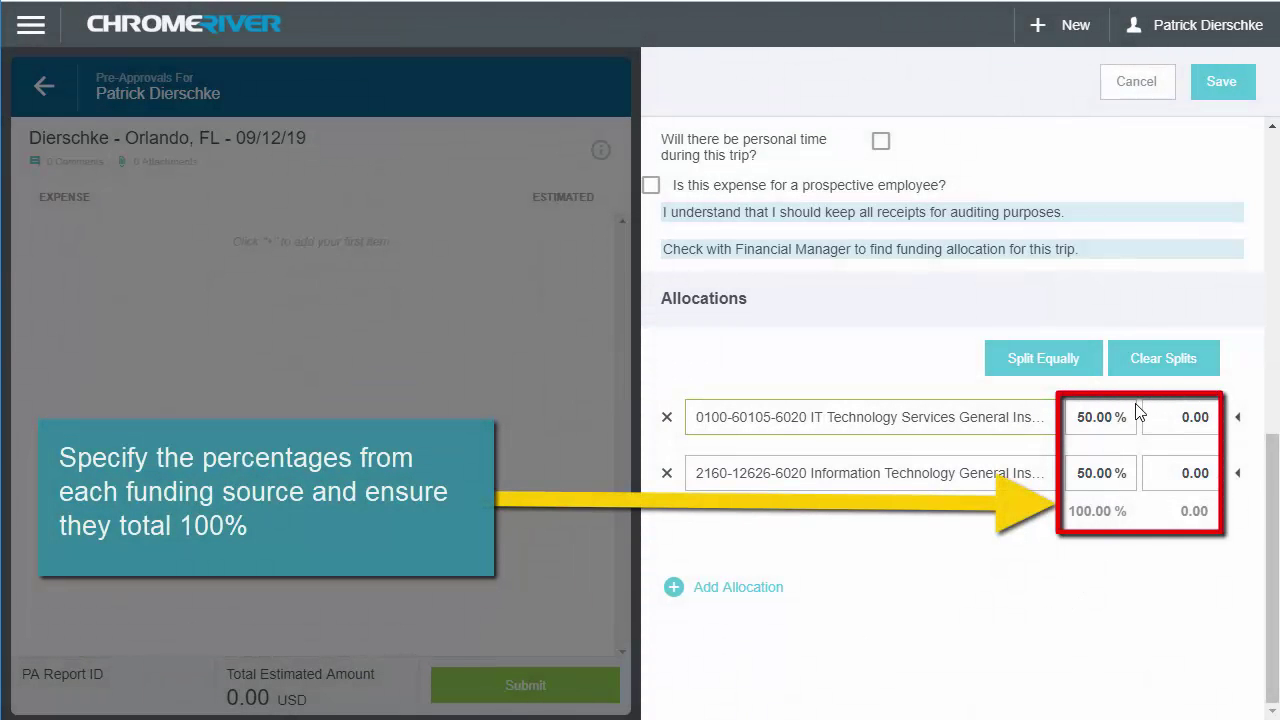
Check the percentage split between the two funding sources and save the completed pre-approval header
{"action": "left_click", "coordinate": [1084, 416]}
{"action": "left_click", "coordinate": [1080, 470]}
{"action": "left_click", "coordinate": [1072, 515]}
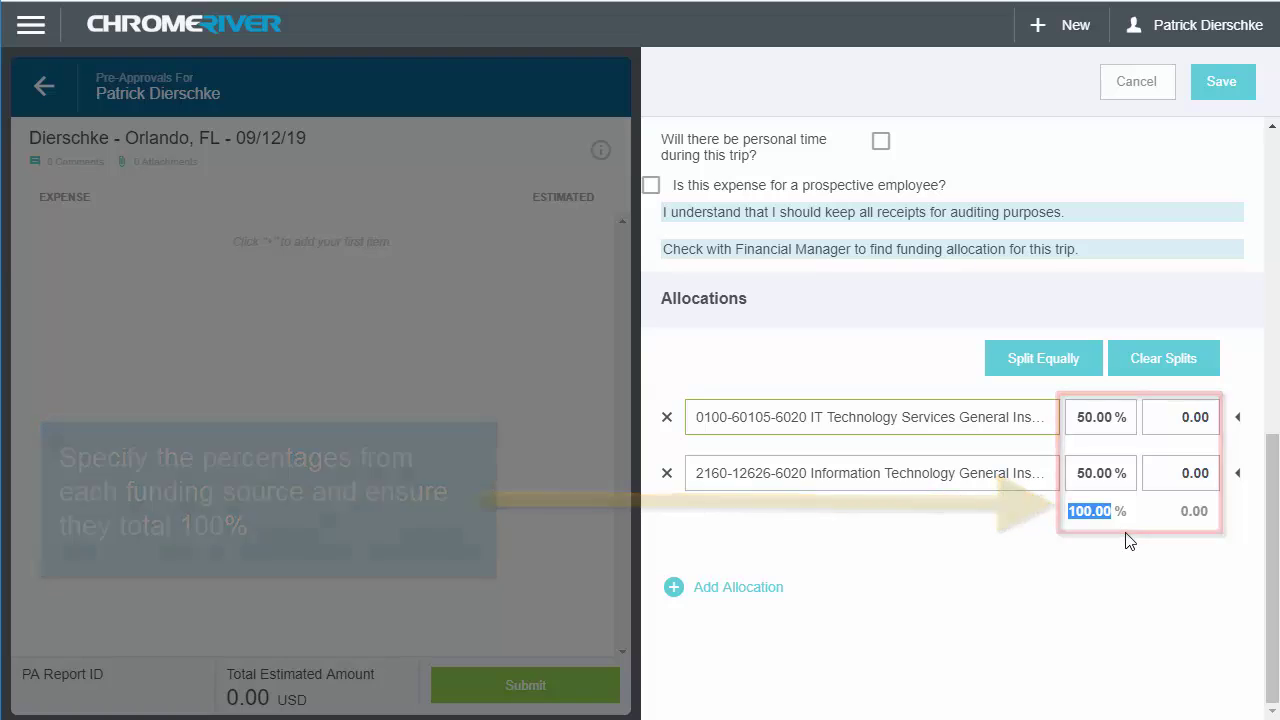
{"action": "left_click", "coordinate": [1130, 541]}
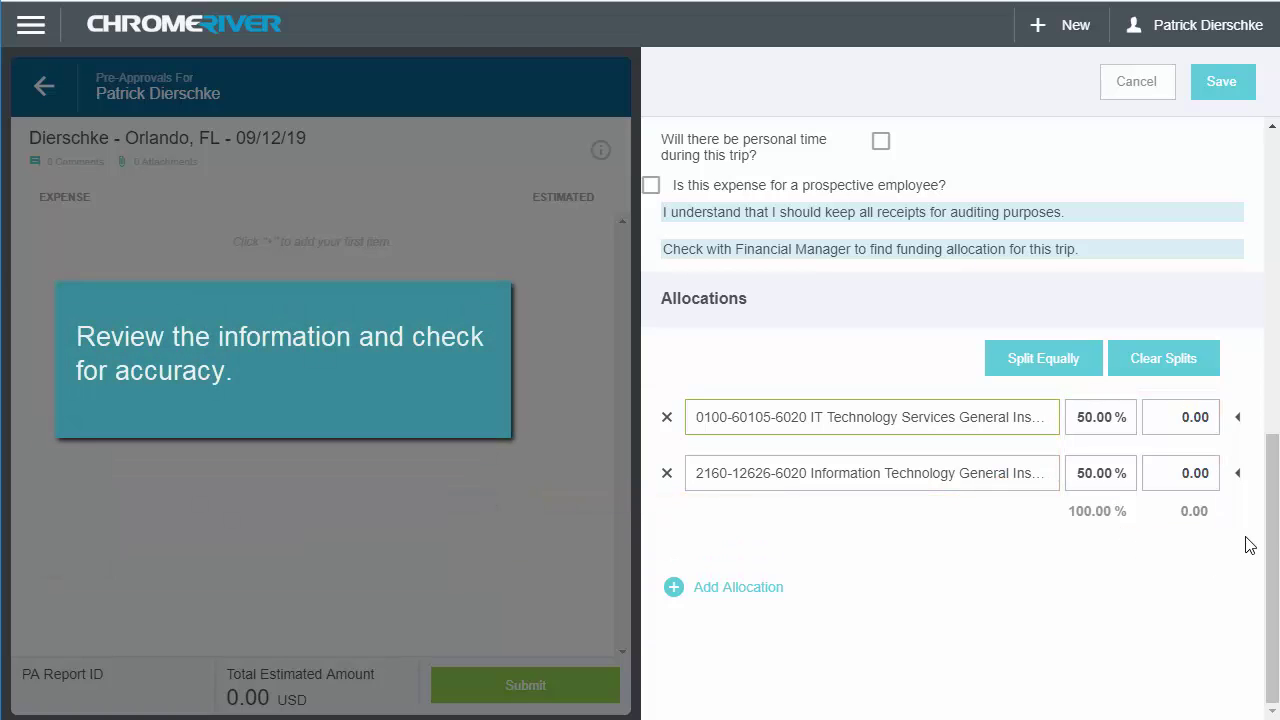
{"action": "left_click_drag", "start_coordinate": [1265, 540], "coordinate": [1247, 233]}
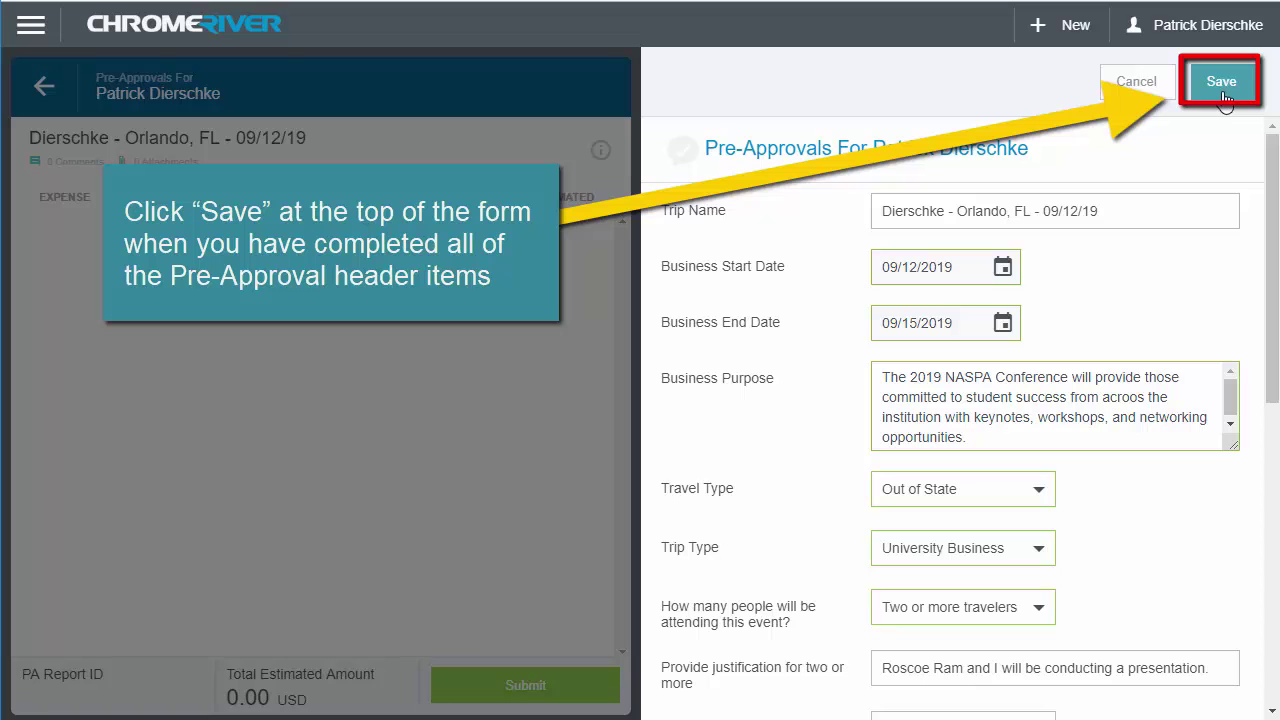
{"action": "left_click", "coordinate": [1222, 92]}
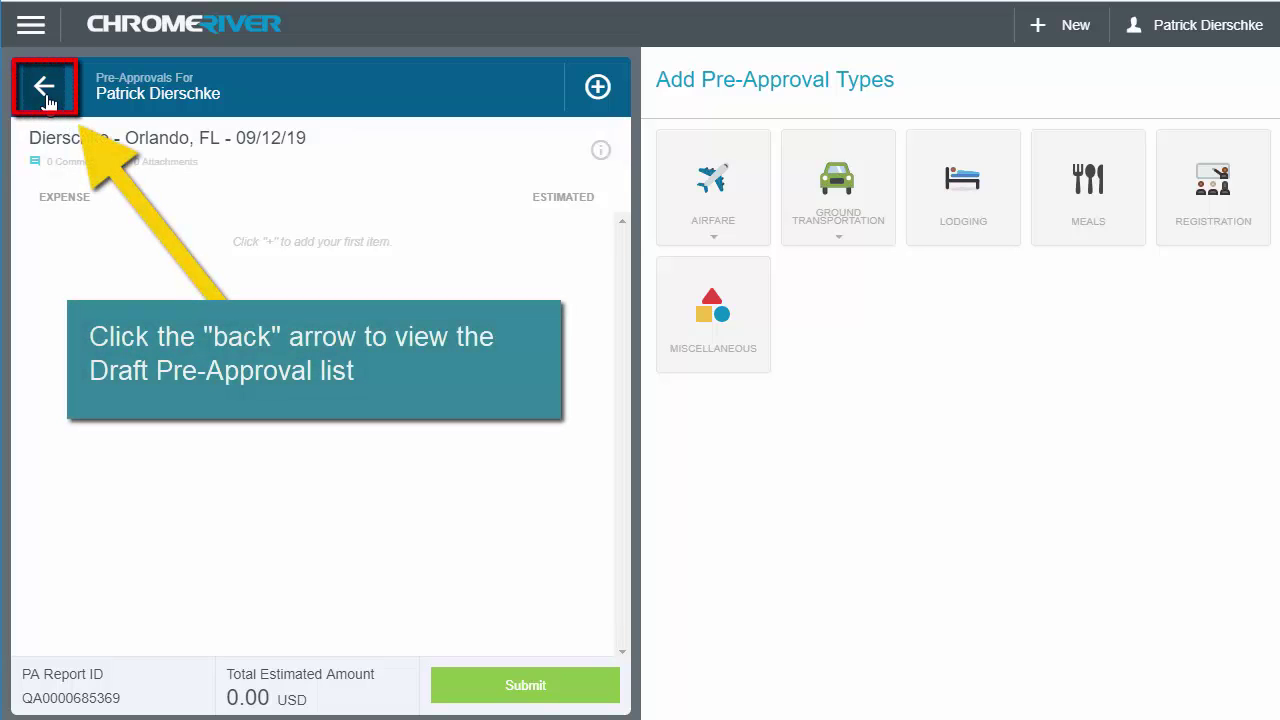
View the Draft Pre-Approvals list from the saved report and again from the home dashboard, returning to the dashboard each time
{"action": "left_click", "coordinate": [45, 92]}
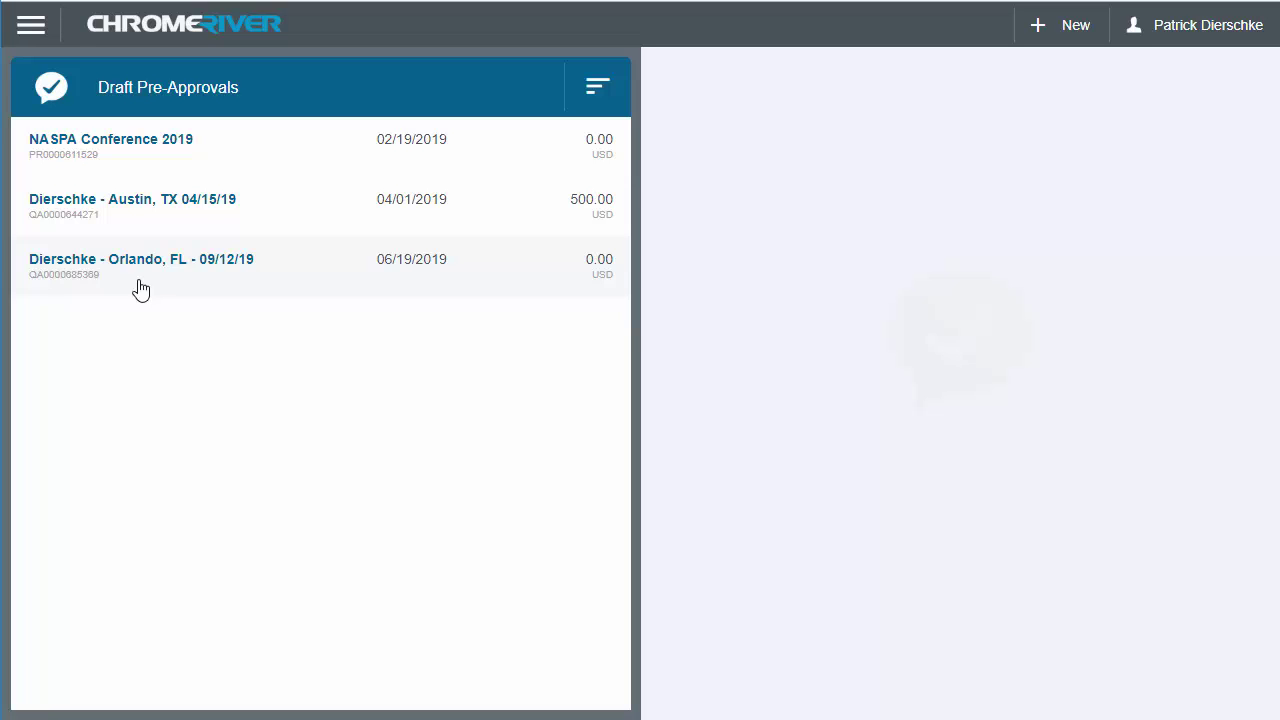
{"action": "left_click", "coordinate": [232, 33]}
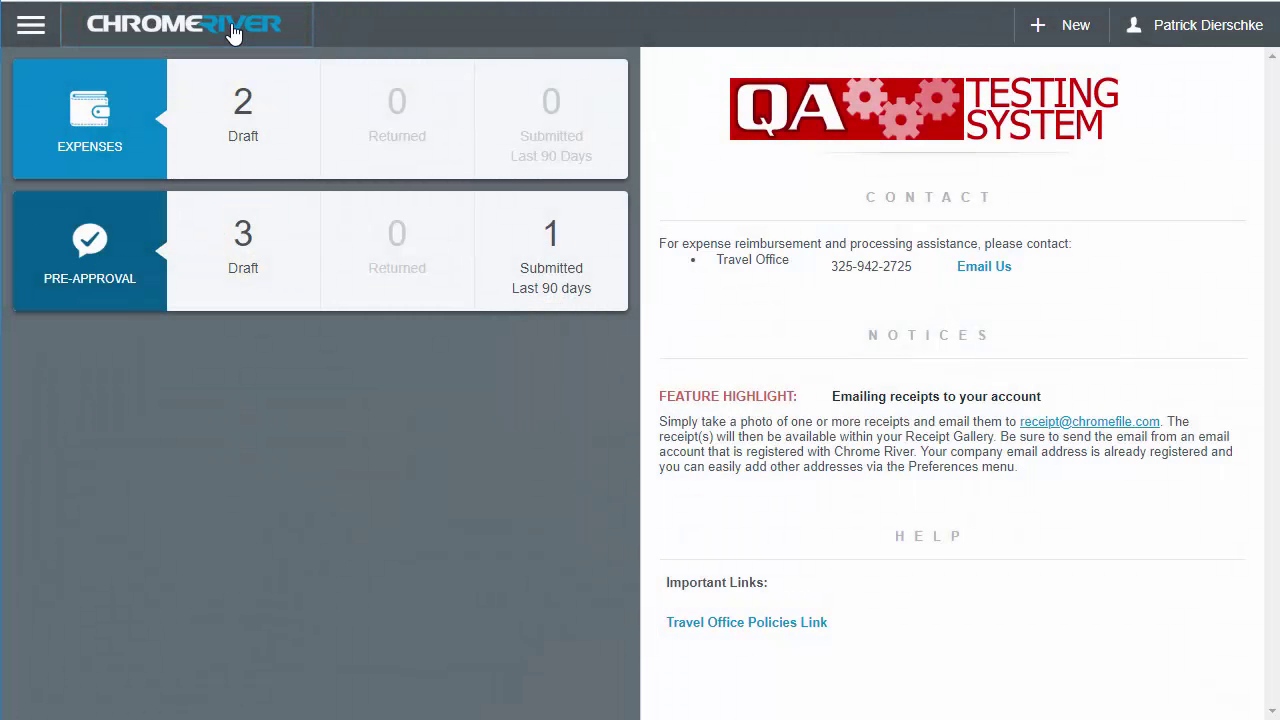
{"action": "left_click", "coordinate": [241, 287]}
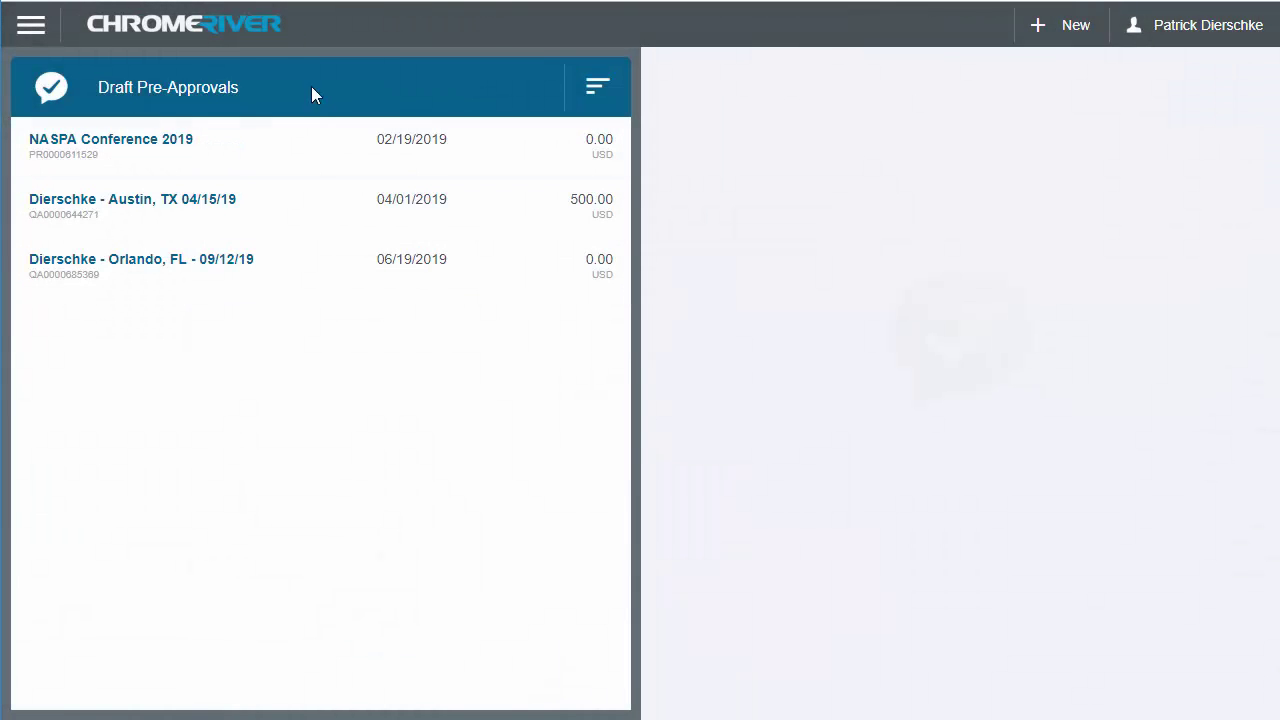
{"action": "left_click", "coordinate": [243, 29]}
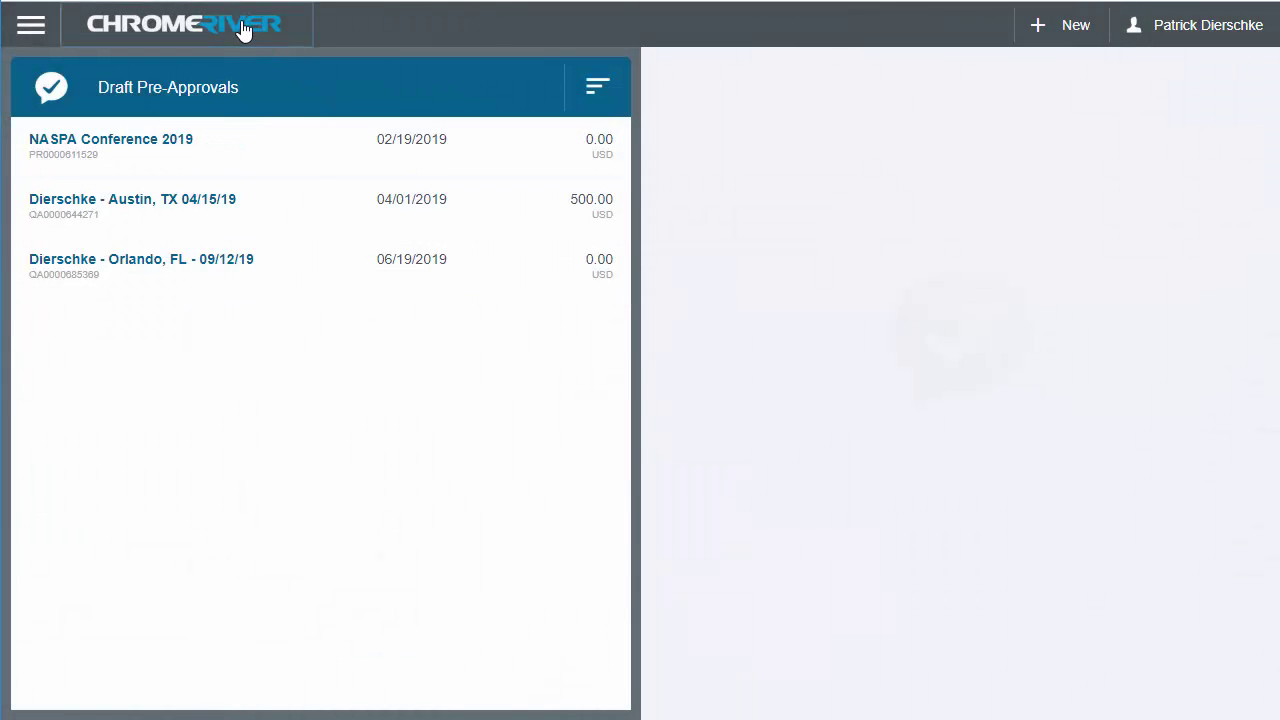